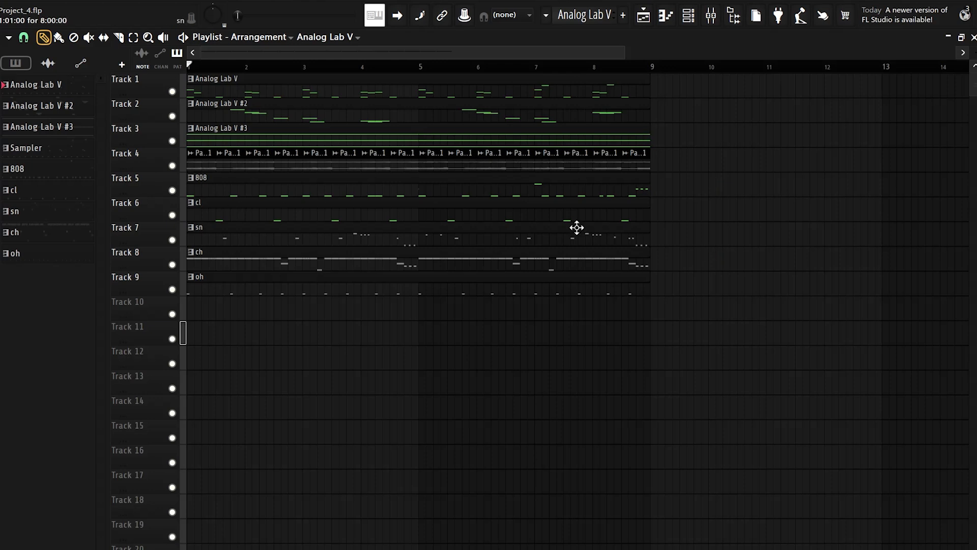
Move the 808, cl, sn, ch and oh patterns down to tracks 11–15 and mute Track 5 and the tracks below it
left_click_drag(690, 192, 247, 286)
left_click_drag(232, 192, 206, 342)
right_click(173, 166)
left_click_drag(173, 143, 173, 92)
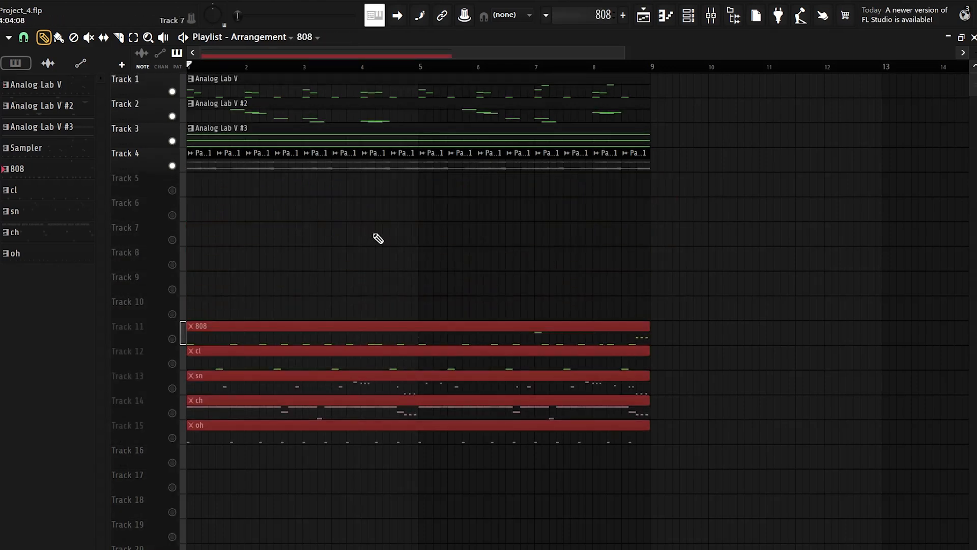
Play the melody without drums, audition Analog Lab V on Track 1 in solo, and examine its HalfTime effect settings
key("space")
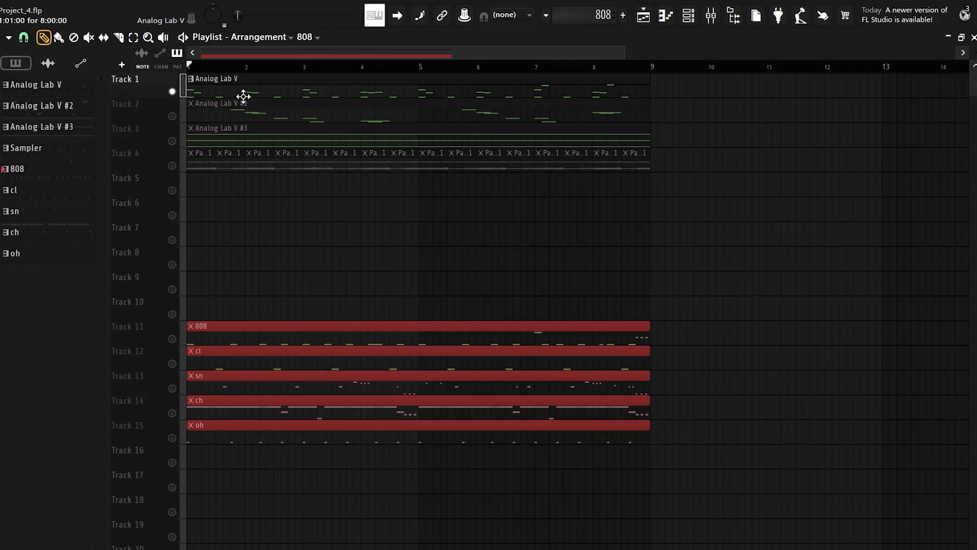
key("space")
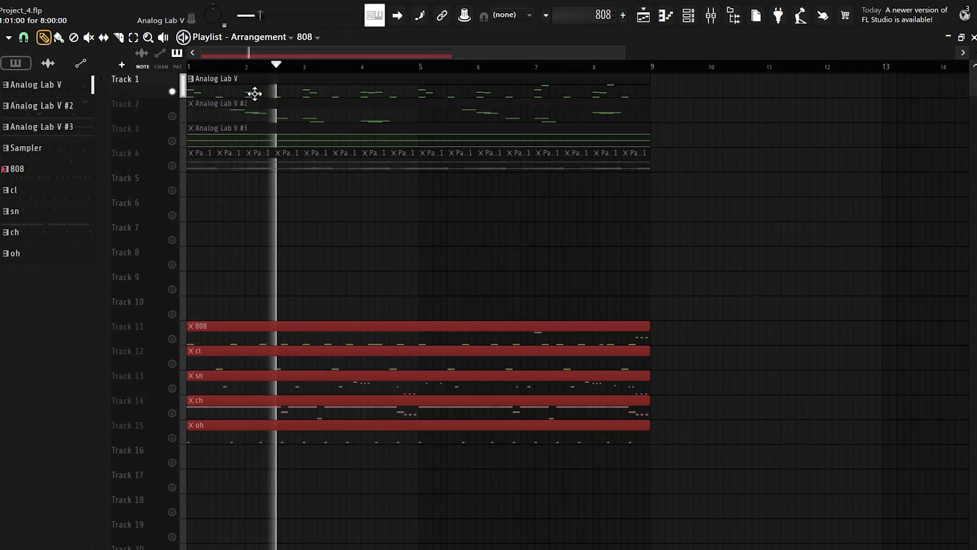
scroll(414, 104, "up", 3)
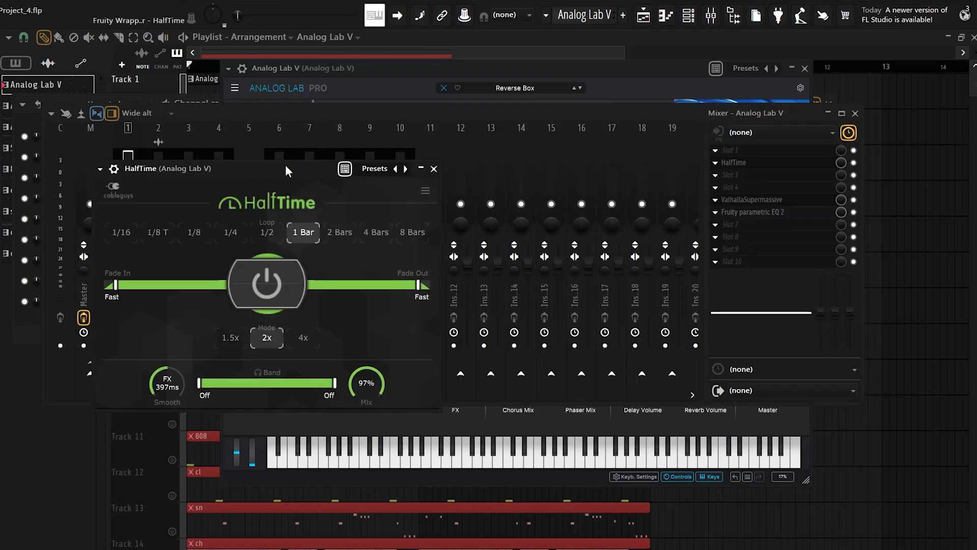
left_click_drag(286, 164, 430, 110)
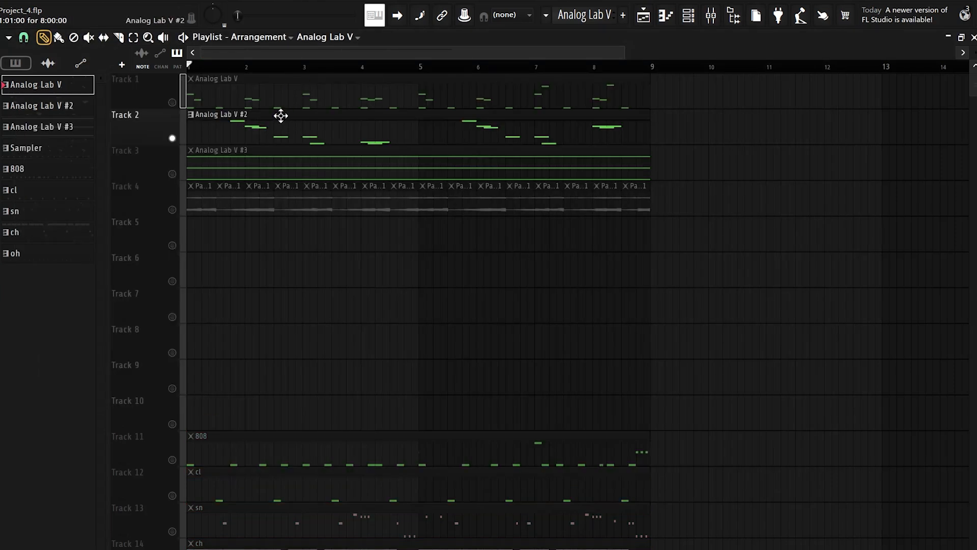
Audition Analog Lab V #2, Analog Lab V #3 and the Track 4 audio clips one at a time in solo
key("space")
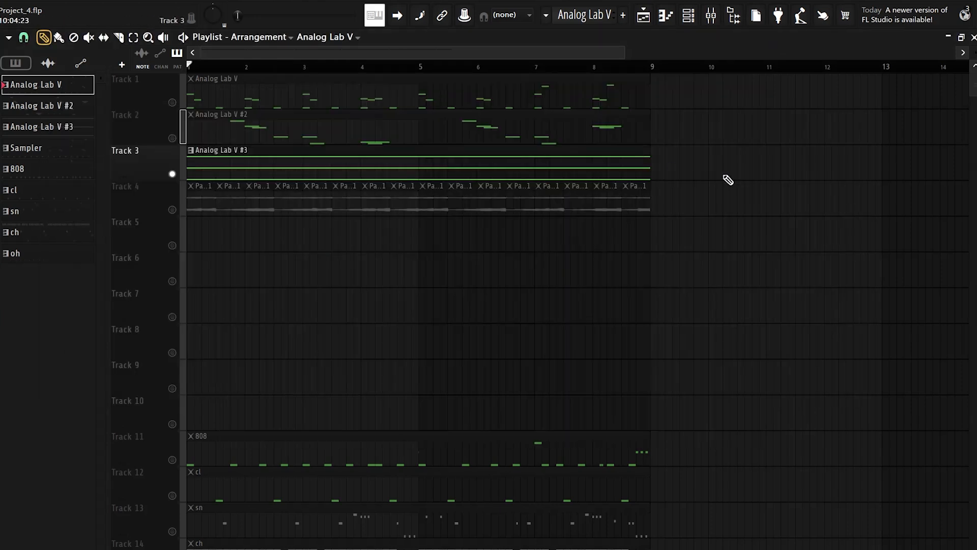
key("space")
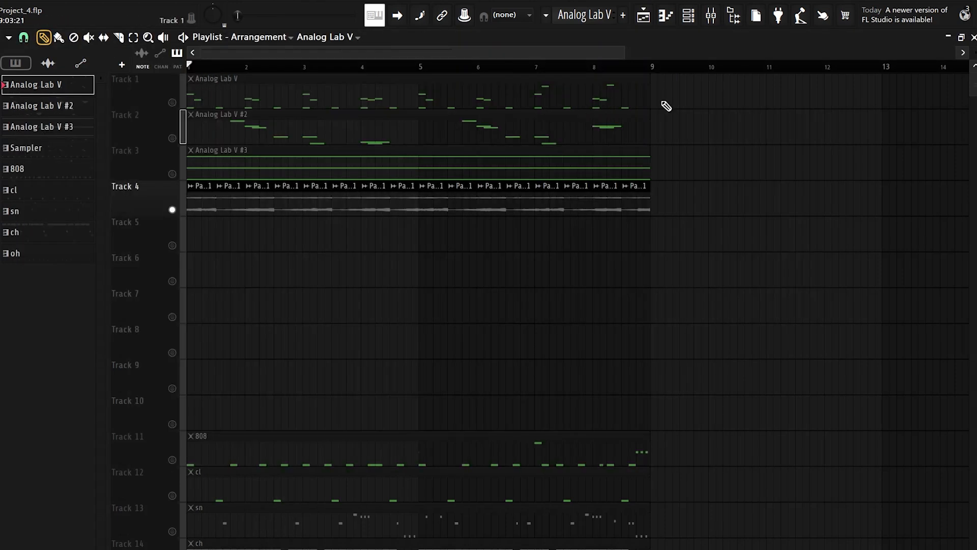
left_click_drag(696, 106, 331, 97)
left_click(183, 198)
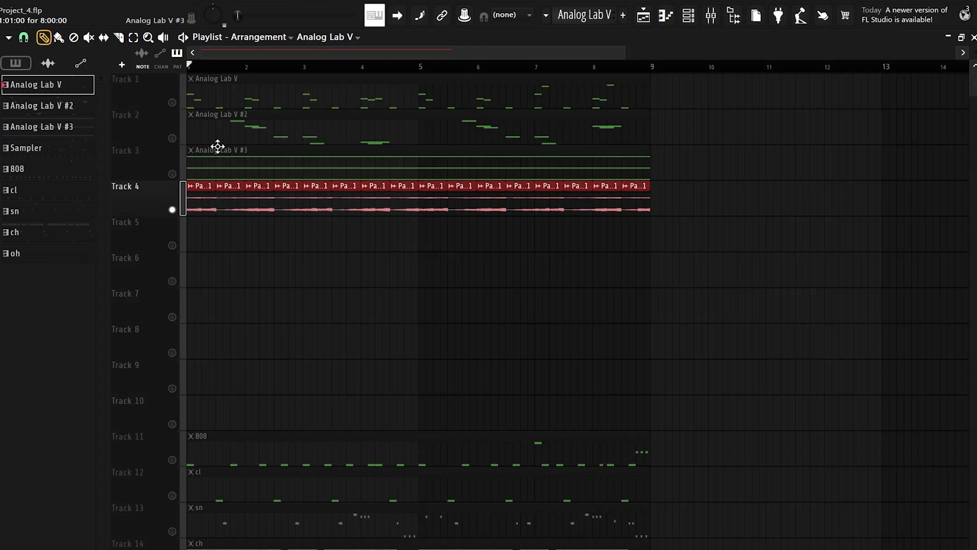
key("space")
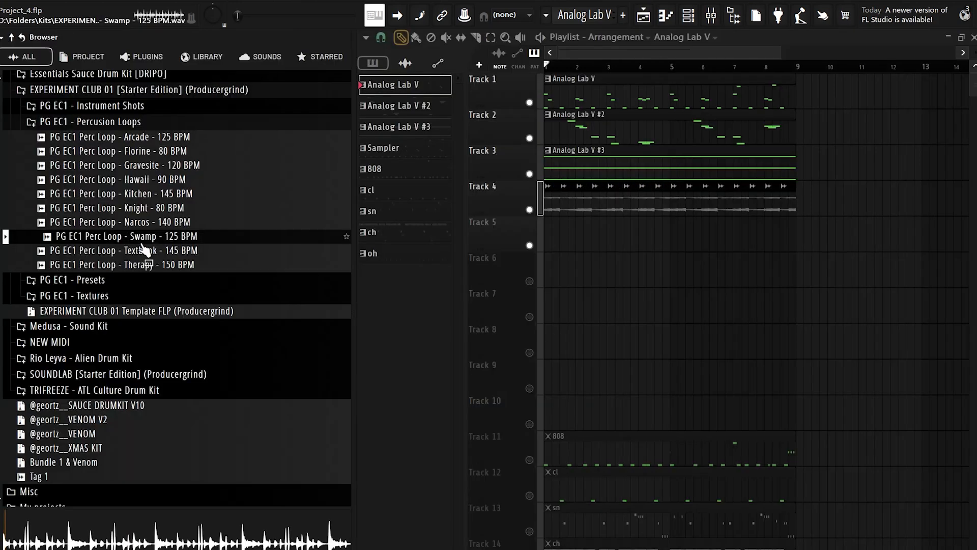
Preview the PG EC1 percussion loops and place Arcade - 125 BPM on Track 5, repeated to fill all eight bars
left_click(106, 223)
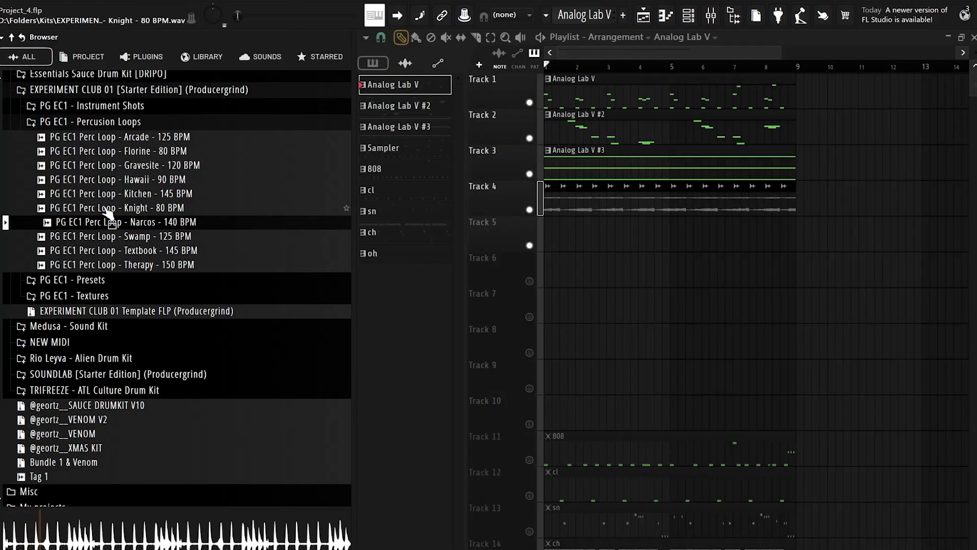
left_click(109, 209)
left_click(155, 141)
left_click_drag(118, 141, 731, 271)
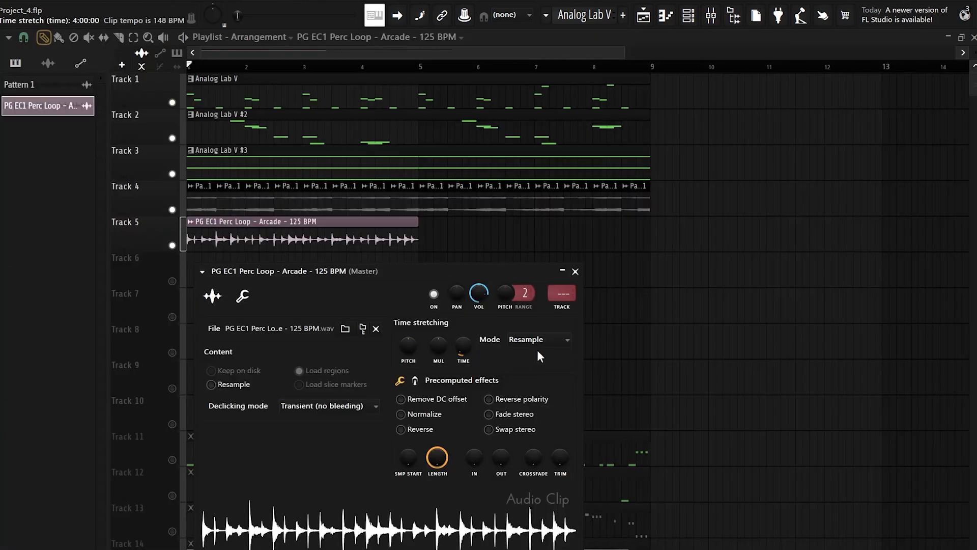
left_click(538, 346)
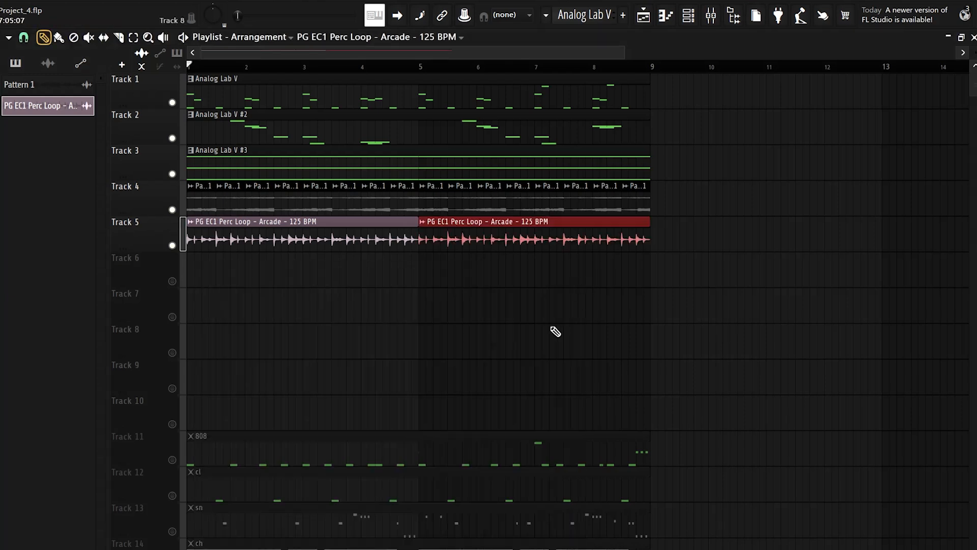
Lower the volume of both Arcade percussion loop clips on Track 5 to -13.7 dB
scroll(509, 328, "down", 2)
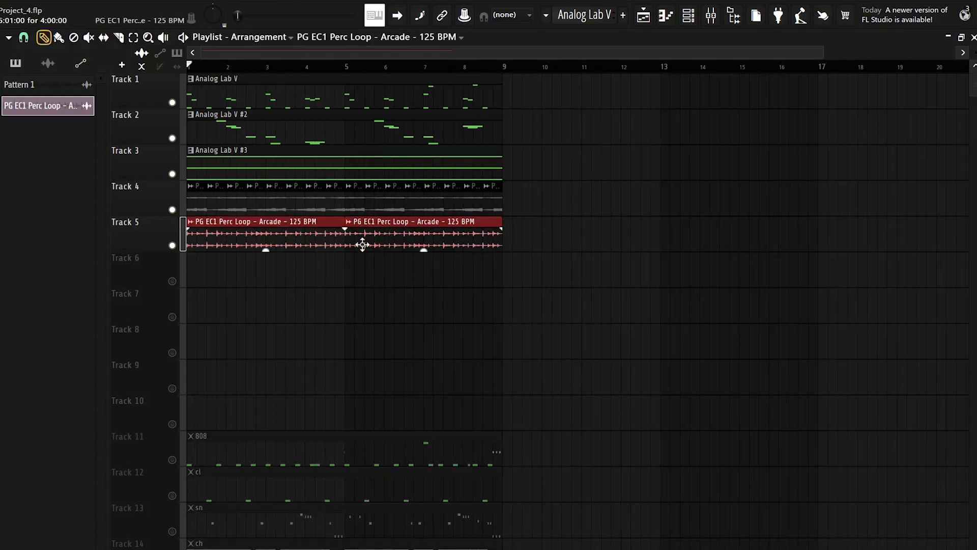
key("space")
left_click_drag(268, 250, 268, 276)
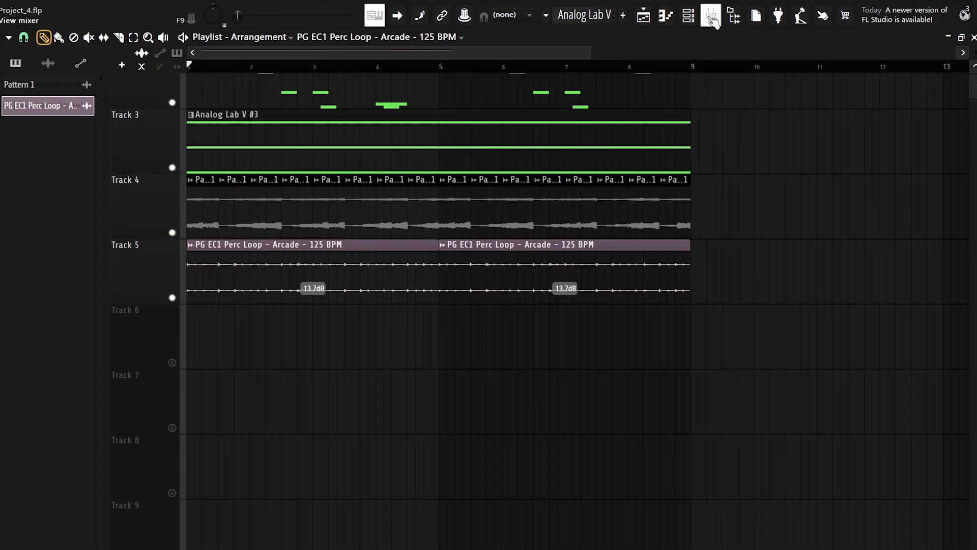
Route the Arcade percussion loop to mixer track 11 and set that track's volume to 81% (-4.5 dB) during playback
double_click(557, 262)
key("F9")
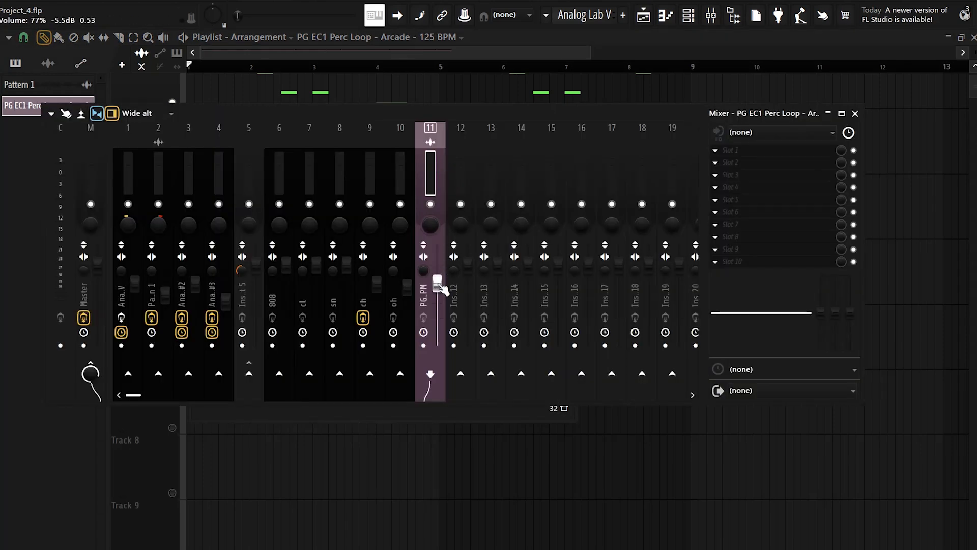
key("space")
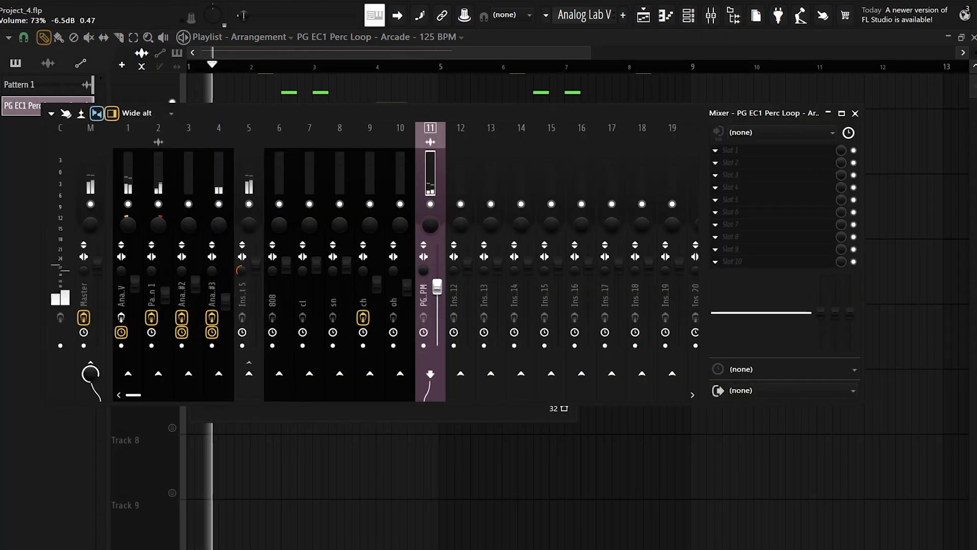
left_click_drag(437, 283, 437, 282)
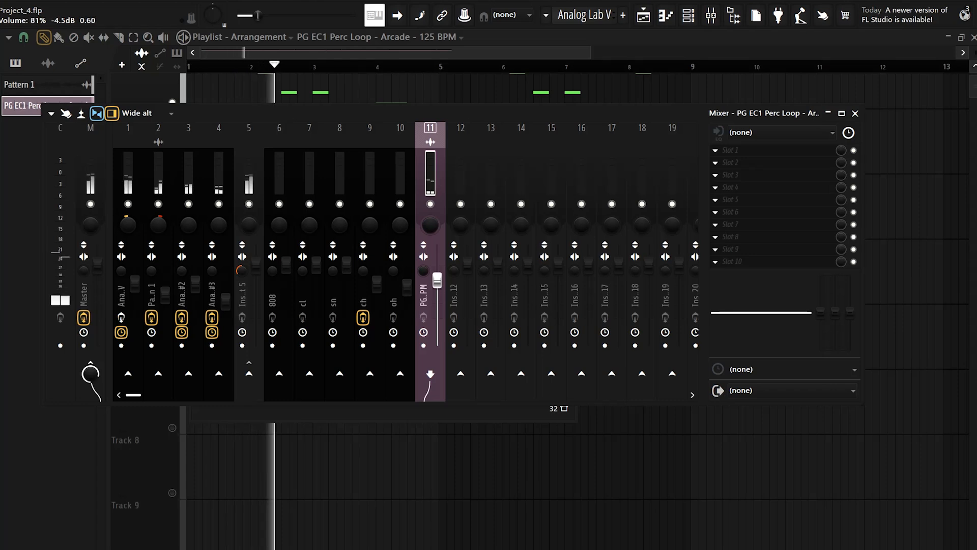
key("space")
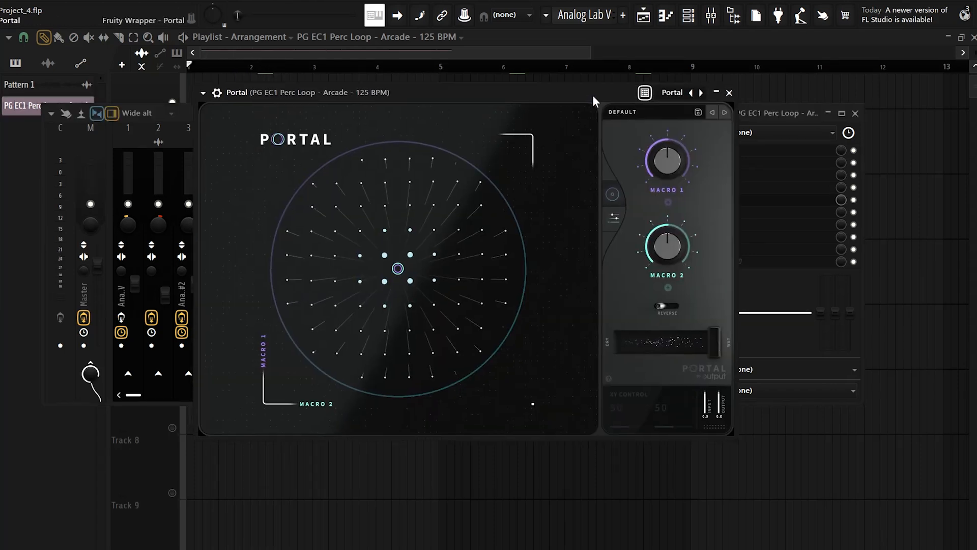
Try the Time Strain preset from Portal's Drums category with Reverse on and dry/wet at 77%
left_click(634, 114)
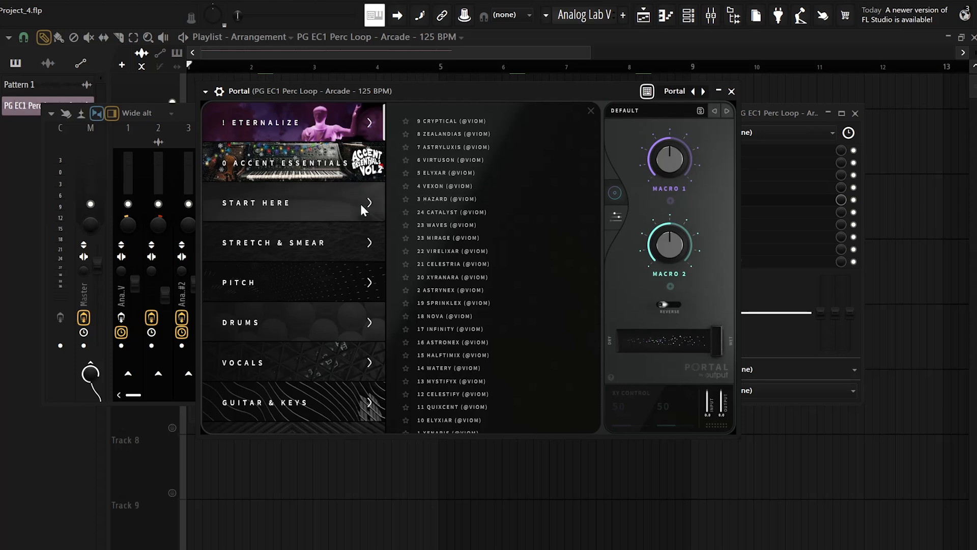
left_click(270, 322)
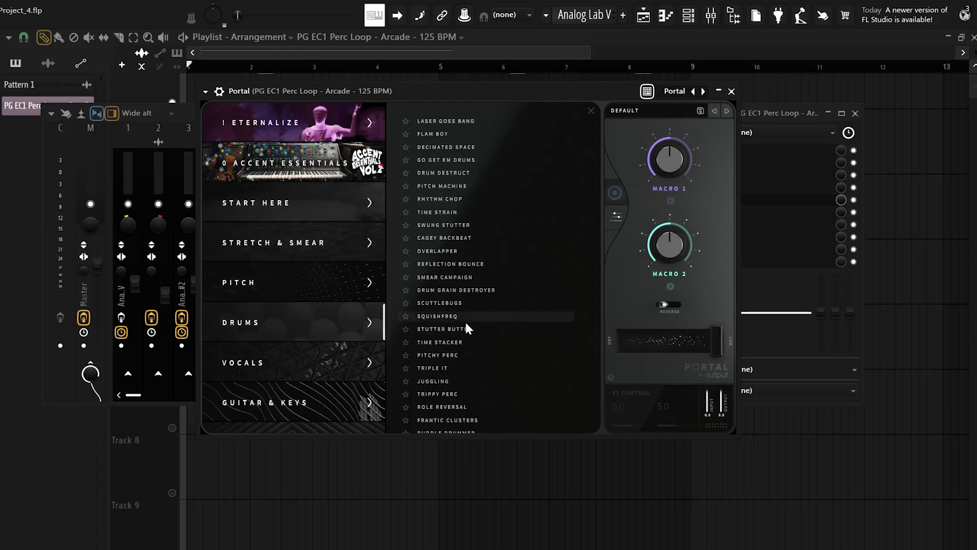
left_click(451, 206)
key("space")
left_click(682, 301)
left_click_drag(699, 331, 700, 328)
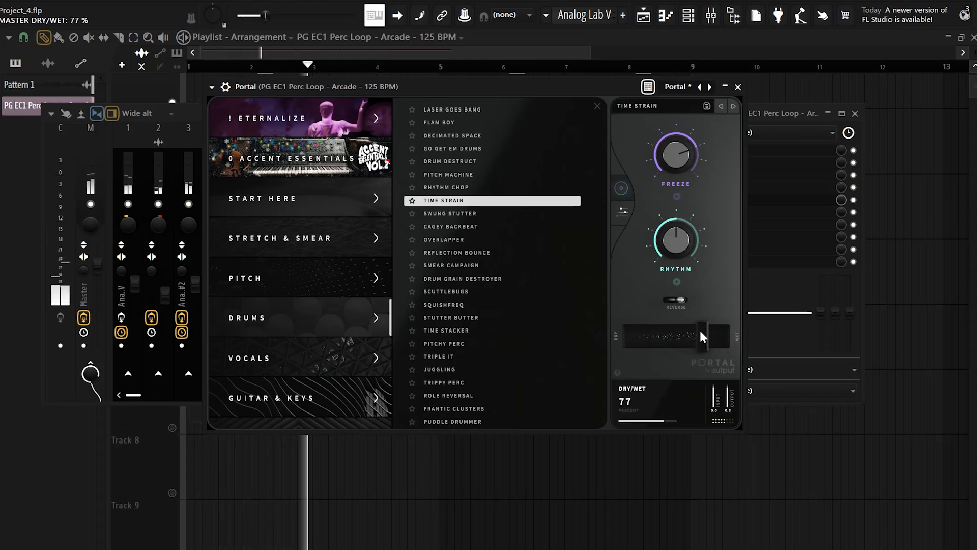
Try Portal's Swung Stutter preset on the percussion loop with dry/wet at 85%
left_click(472, 211)
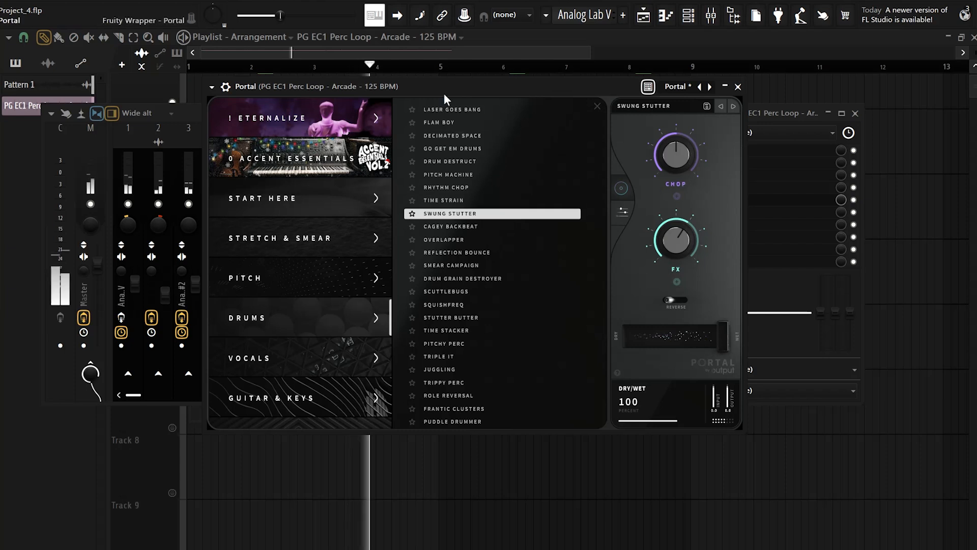
left_click_drag(443, 93, 441, 92)
left_click_drag(695, 323, 703, 341)
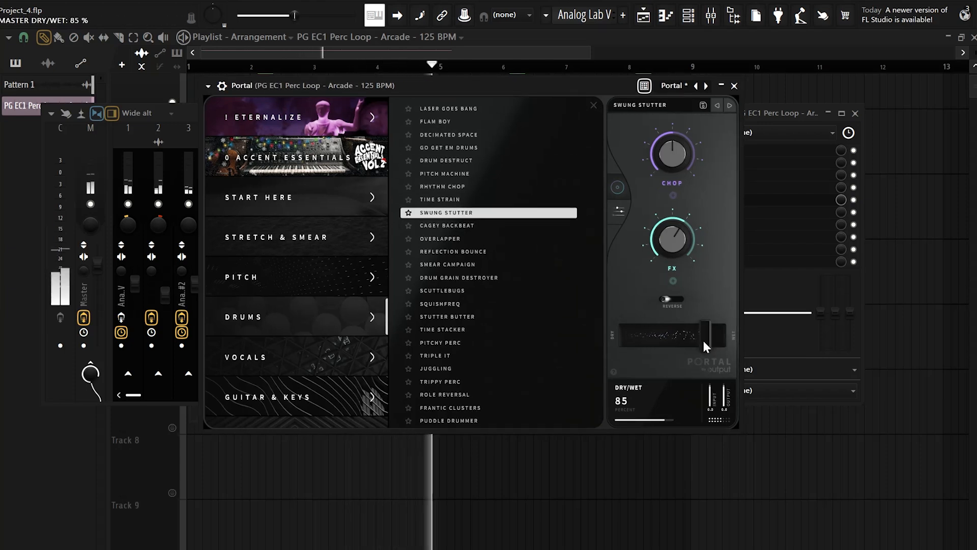
Load Portal's Reflection Bounce preset, turn Reverse on, set dry/wet to 79%, and close the effect
left_click(453, 252)
left_click_drag(446, 90, 457, 87)
left_click(682, 300)
left_click_drag(728, 343, 710, 349)
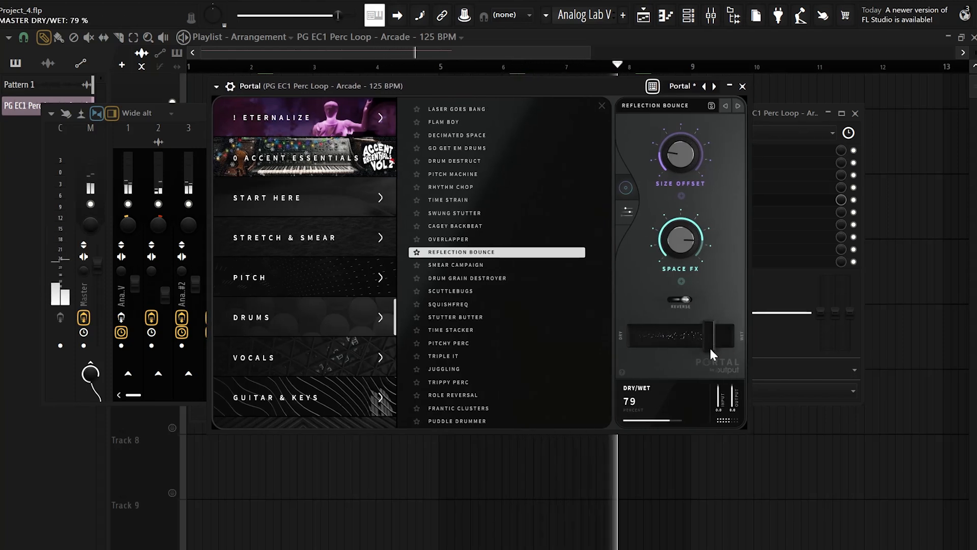
left_click(743, 87)
key("F9")
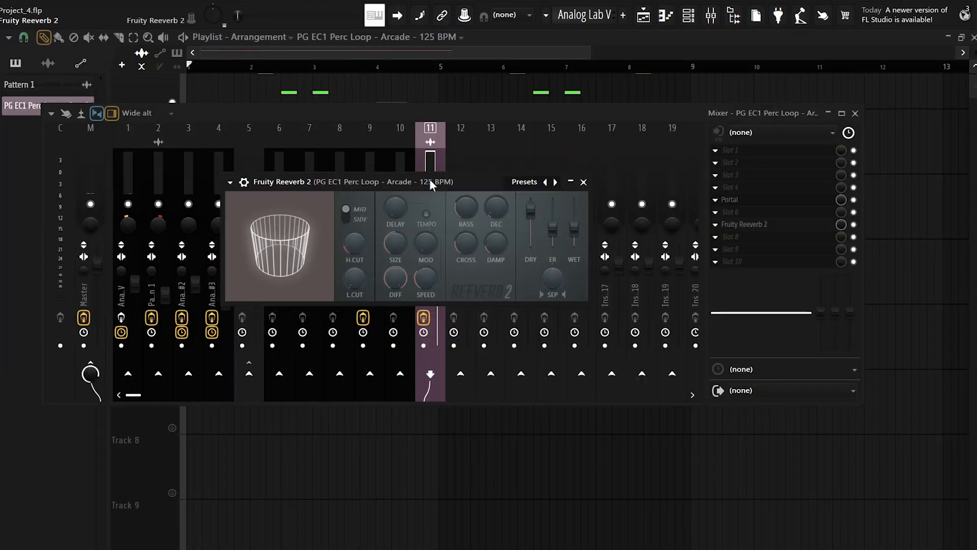
Load the Drum Room preset in the percussion loop's Fruity Reeverb 2, lower the dry level slightly and set the wet level to 95%
left_click_drag(429, 184, 472, 147)
right_click(590, 146)
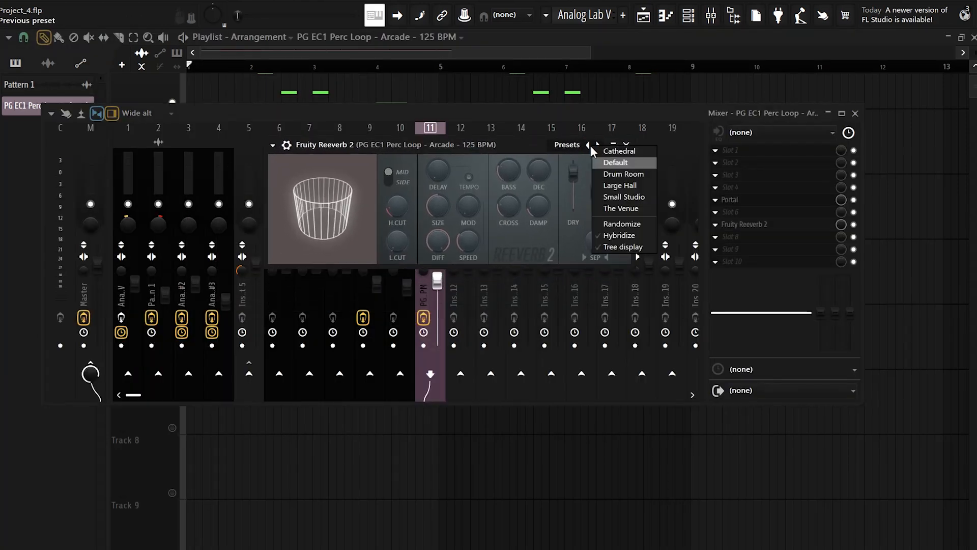
left_click(627, 174)
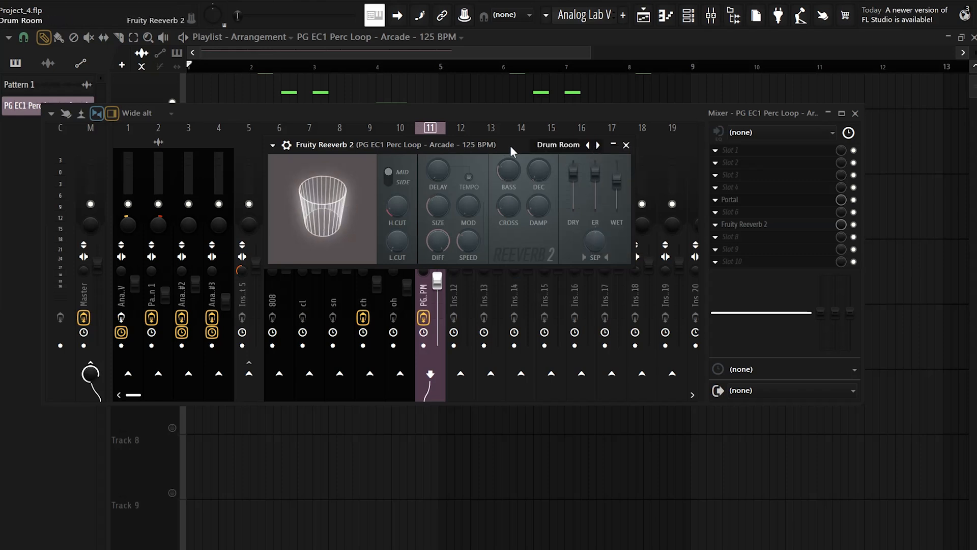
key("space")
left_click_drag(573, 171, 617, 173)
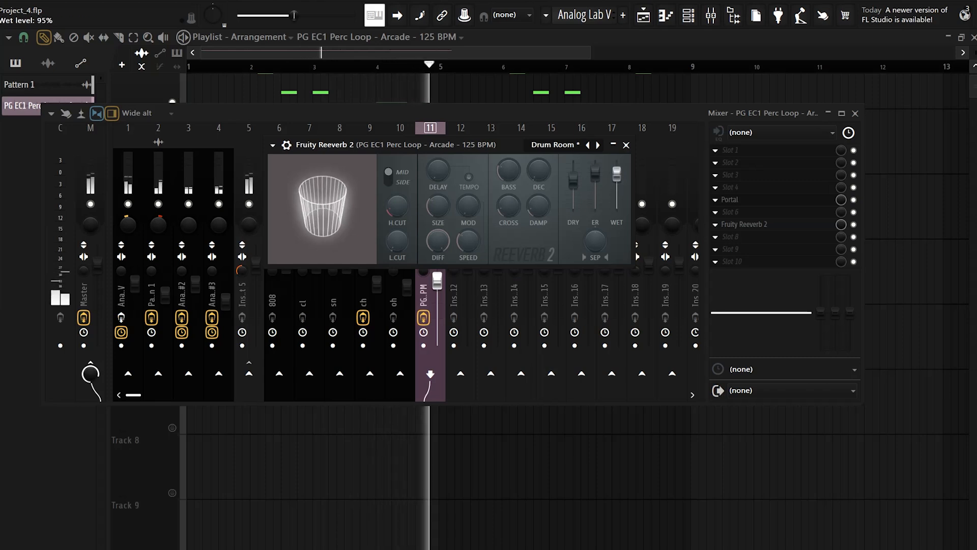
left_click(625, 146)
key("space")
key("F9")
Arm mixer Insert 6, render it as a full-song 32Bit float WAV with the remainder cut, and play the rendered clip in solo
scroll(476, 313, "up", 1)
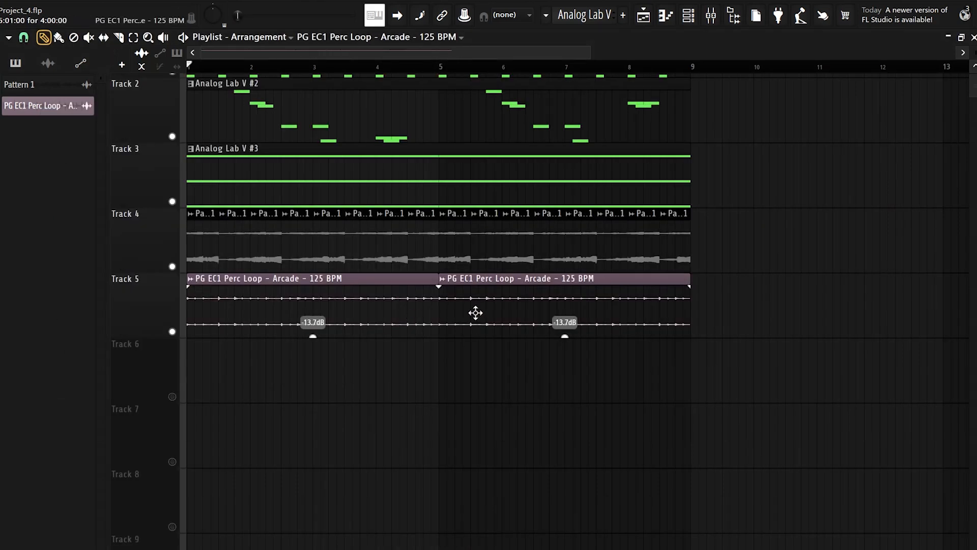
scroll(501, 328, "up", 1)
scroll(650, 235, "up", 2)
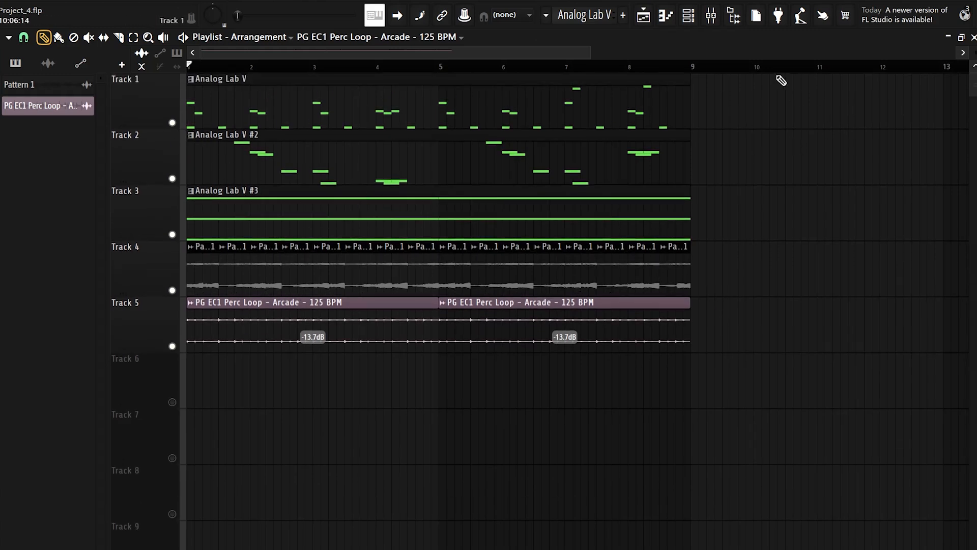
key("F9")
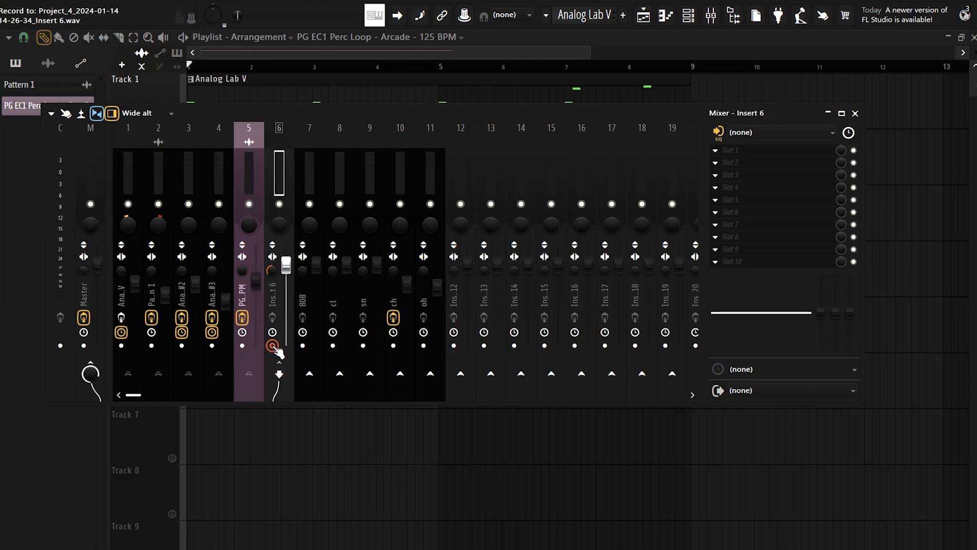
left_click(51, 114)
mouse_move(87, 133)
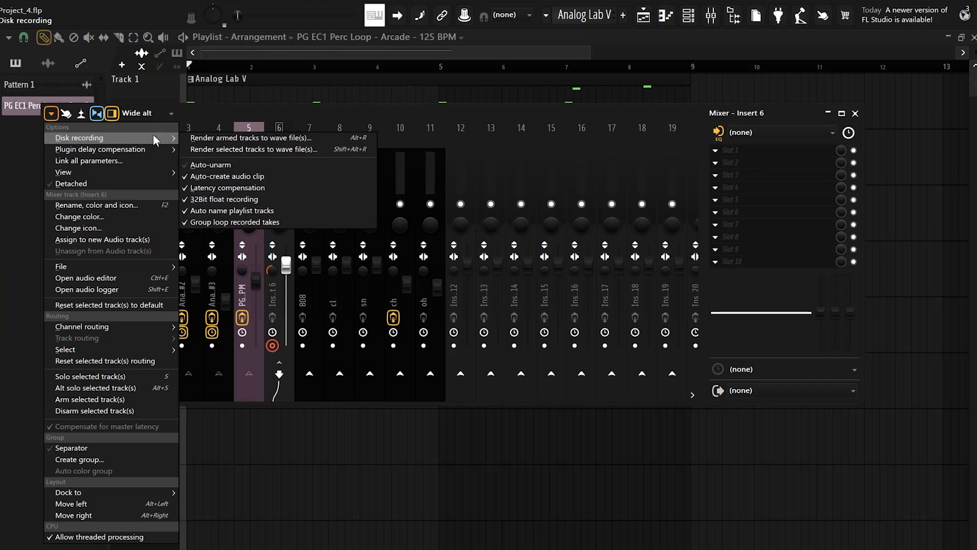
left_click(255, 135)
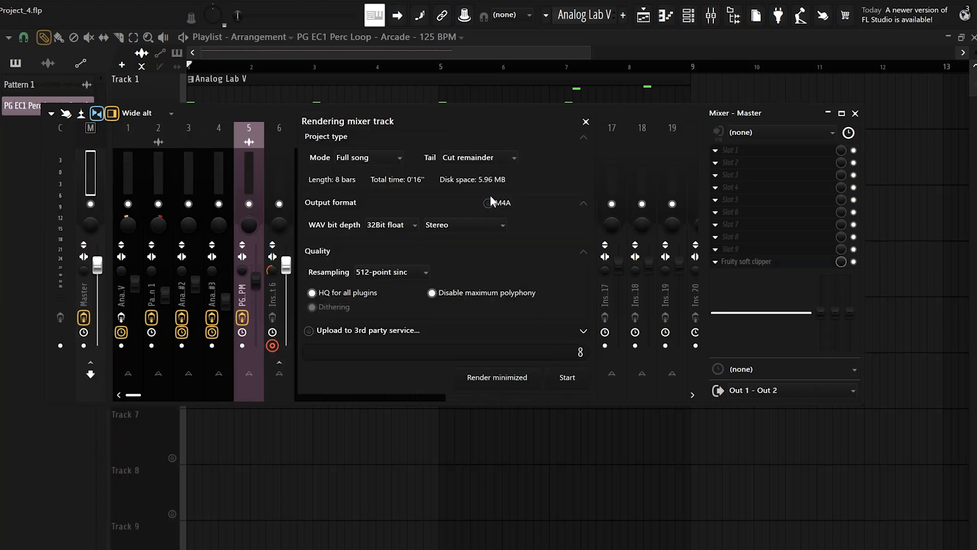
left_click(567, 379)
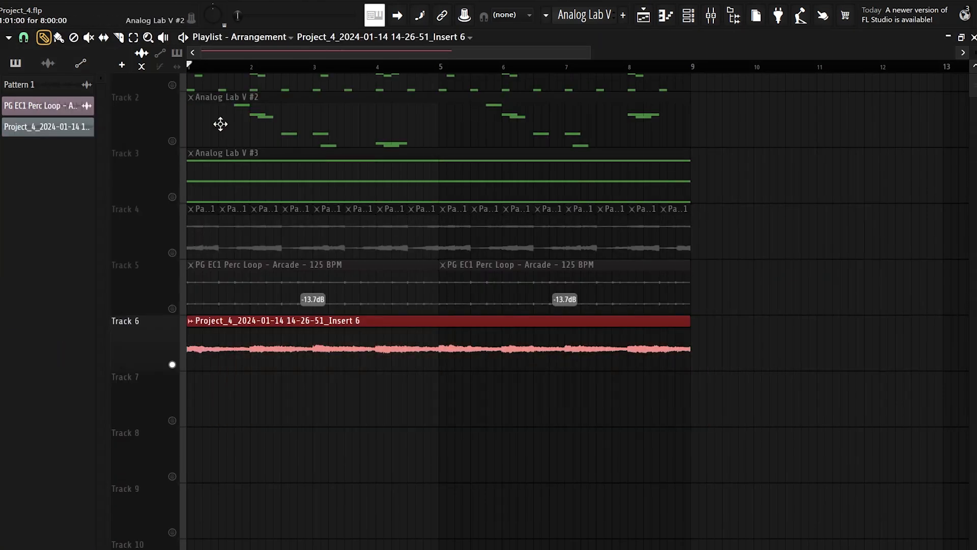
key("space")
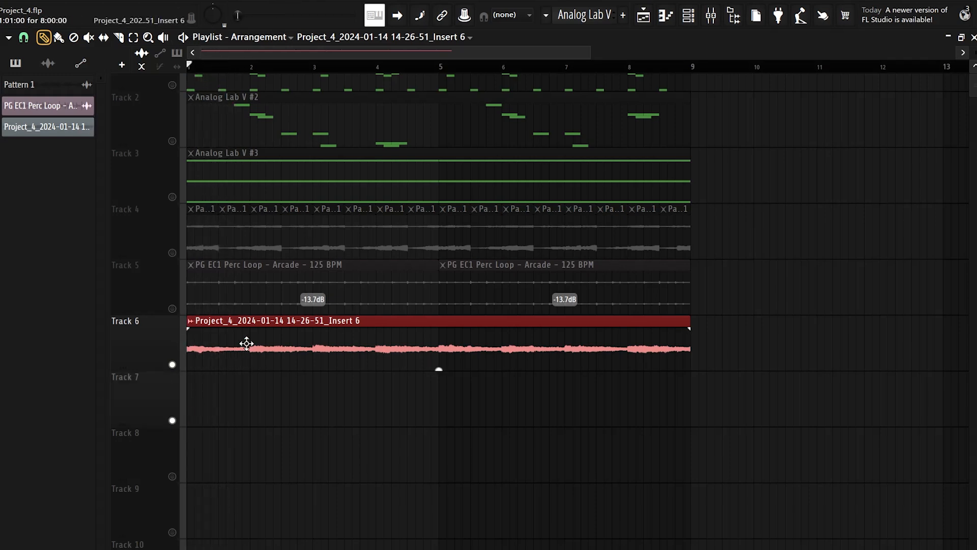
Reverse the rendered Insert 6 clip, repeat a half-bar slice of it along Track 7 up to bar 9, and play it
double_click(246, 343)
left_click(457, 263)
left_click(454, 285)
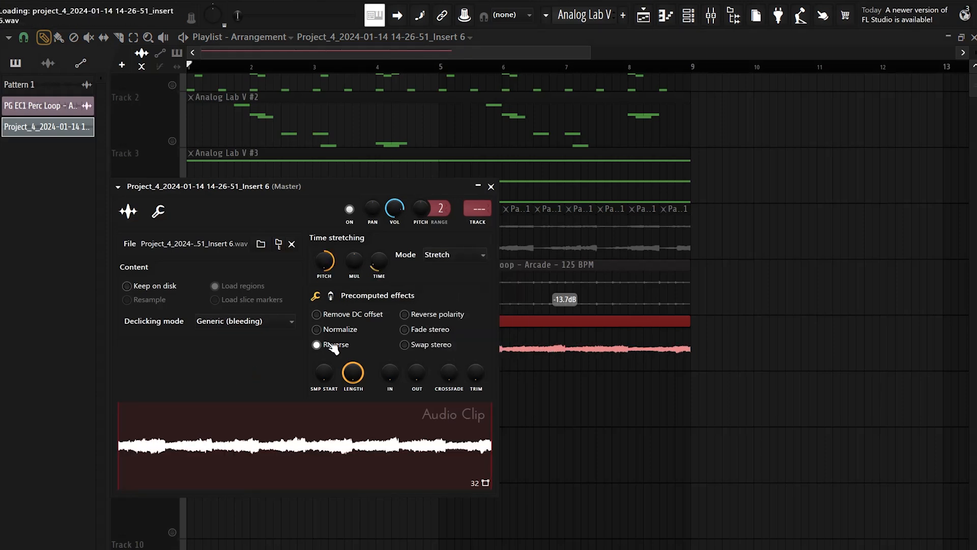
left_click(608, 363)
left_click_drag(760, 378, 350, 377)
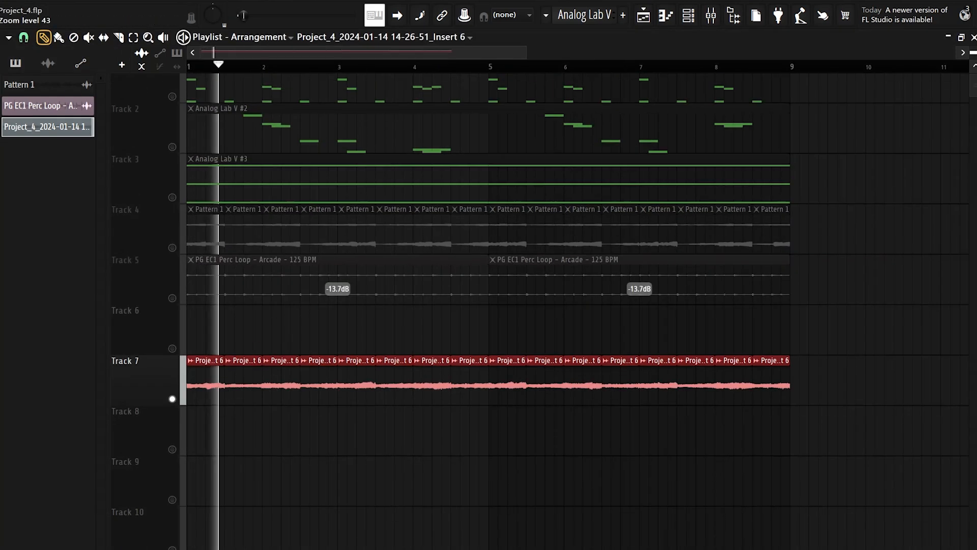
scroll(321, 281, "down", 2)
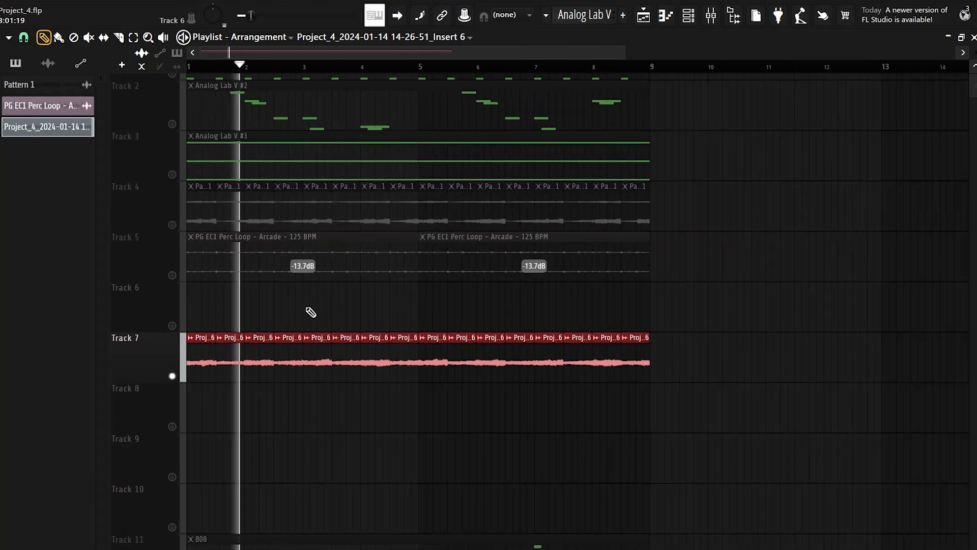
scroll(310, 312, "down", 1)
key("space")
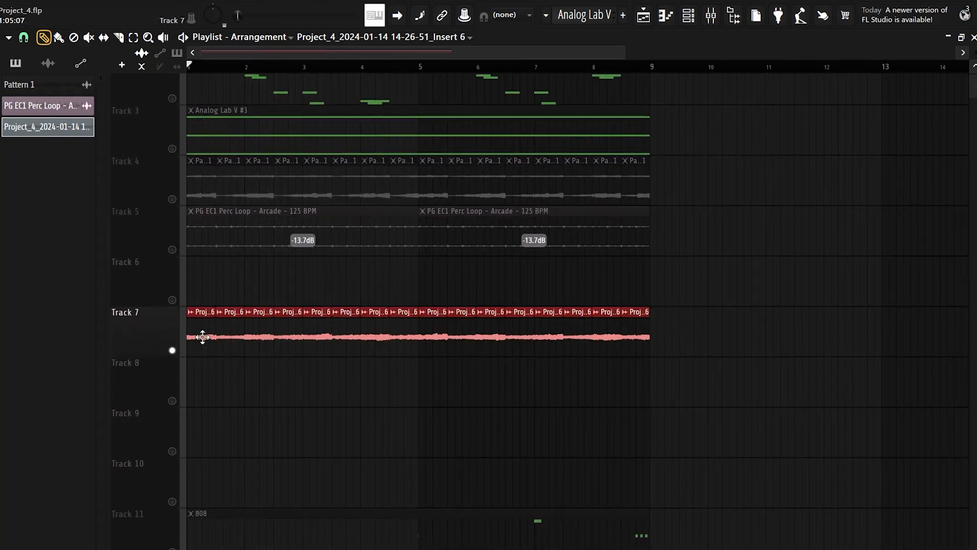
Route the reversed clip to mixer Insert 6 and load Portal's Ambient Lake preset with Reverse on and dry/wet at 65%
double_click(202, 337)
left_click(478, 210)
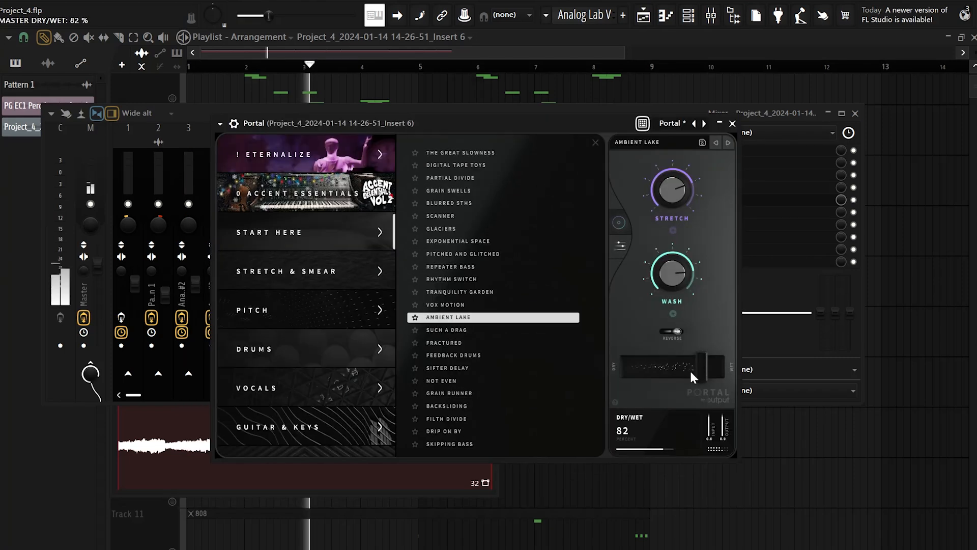
left_click_drag(689, 368, 675, 375)
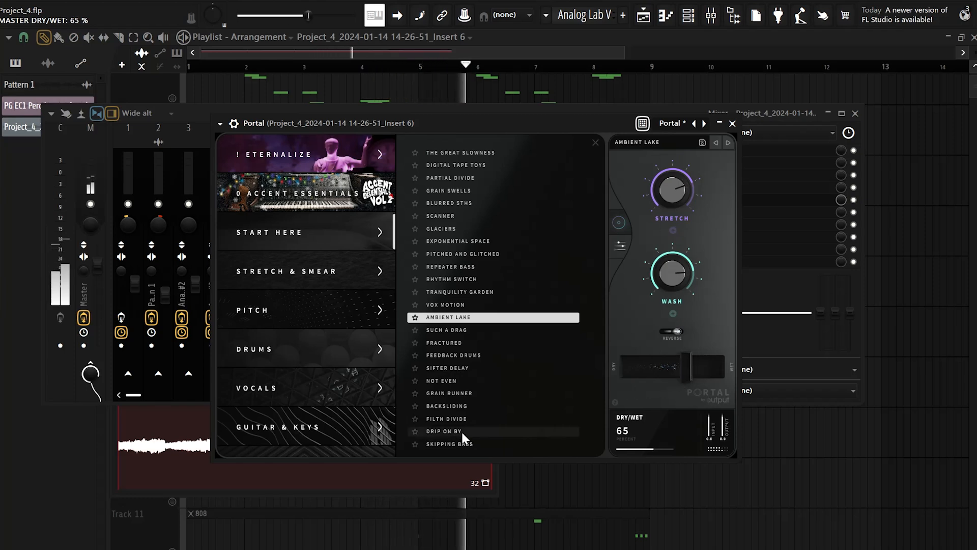
left_click_drag(536, 127, 540, 135)
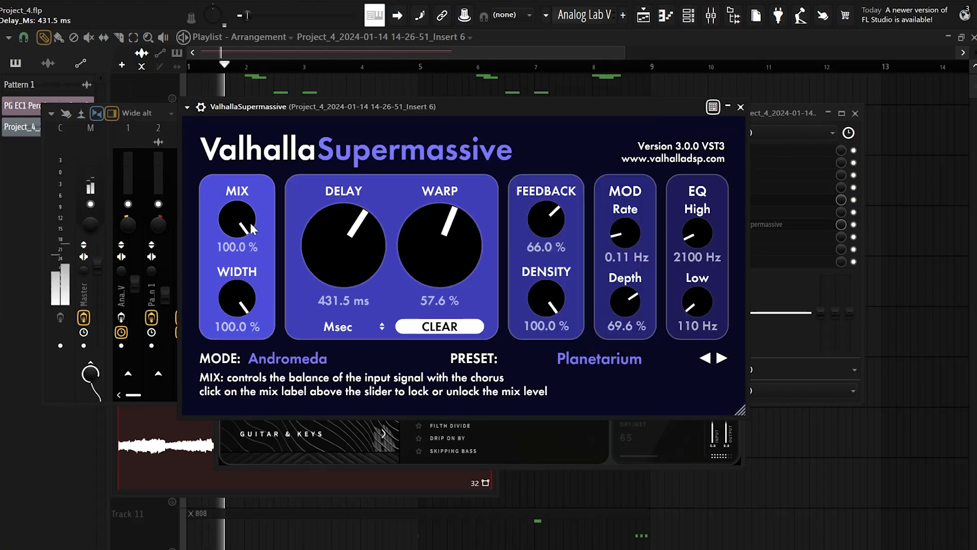
Set the mix of ValhallaSupermassive's Planetarium preset to about 70% on the reversed clip's mixer track and close the effect
left_click_drag(238, 218, 236, 268)
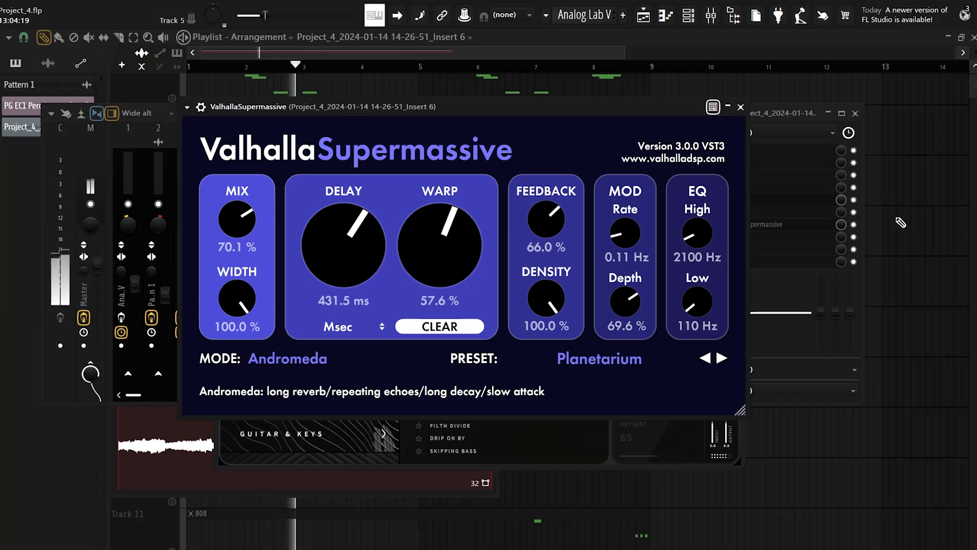
left_click(740, 107)
key("space")
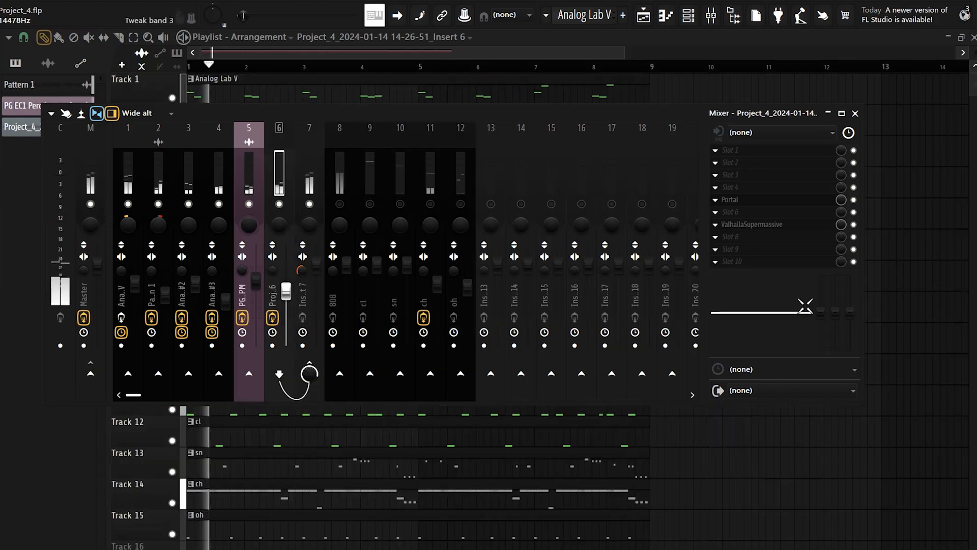
Cut the lows on the reversed clip's mixer track at 308 Hz by 18 dB, comparing it in solo and in the full mix
left_click_drag(807, 303, 806, 326)
right_click(279, 204)
right_click(279, 204)
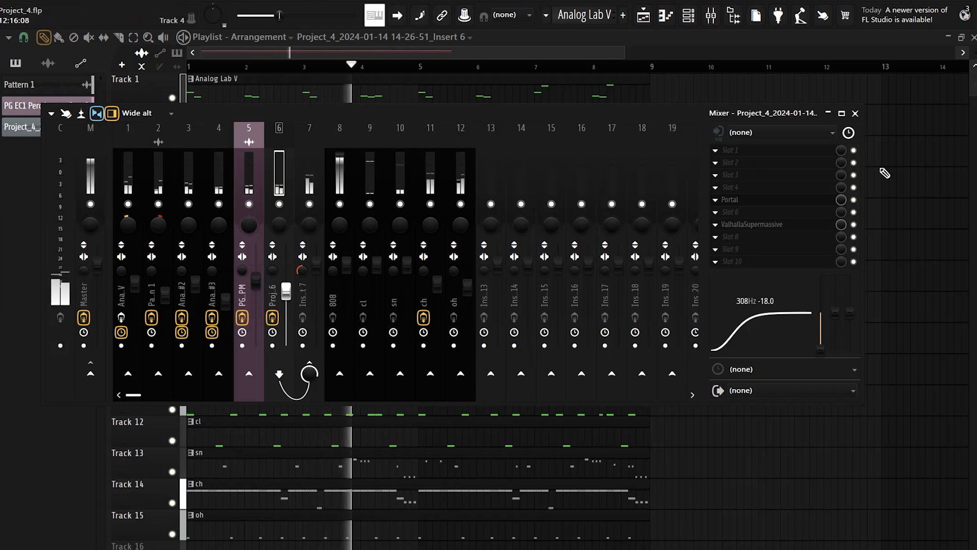
key("F9")
Move all the reversed clip slices up from Track 7 to Track 6
scroll(763, 223, "down", 3)
scroll(646, 247, "down", 1)
scroll(597, 234, "up", 4)
scroll(661, 285, "up", 3)
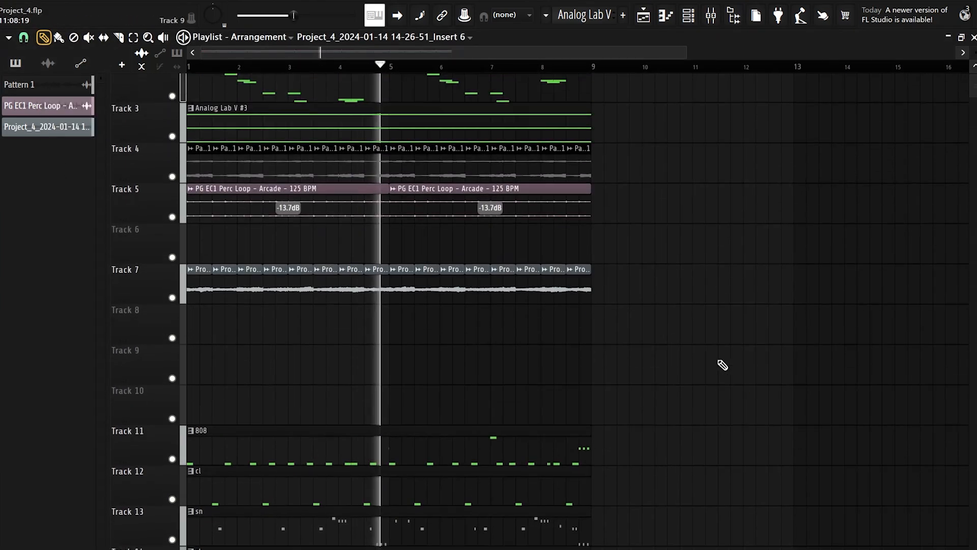
left_click_drag(715, 295, 3, 308)
left_click_drag(197, 295, 196, 255)
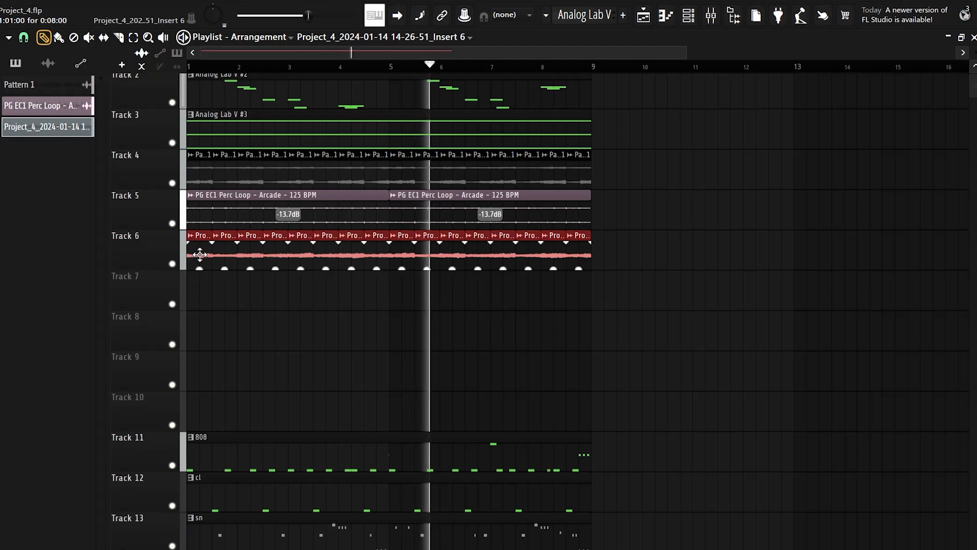
Display the reversed clip's waveform as two separate stereo channels and close its channel settings
double_click(201, 255)
right_click(274, 407)
right_click(328, 549)
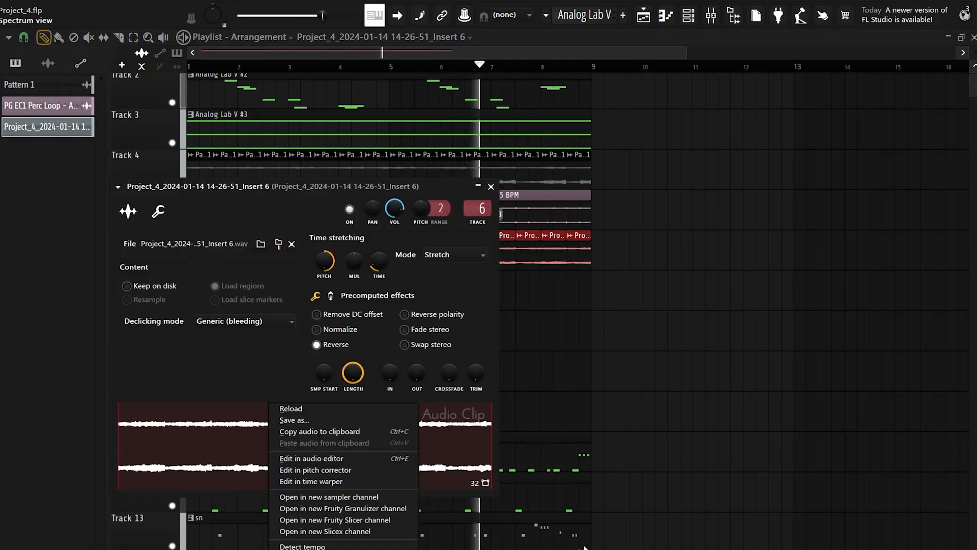
key("Escape")
key("Escape")
Move the 808, cl, sn, ch and oh clips up two tracks, onto Tracks 9 to 13
scroll(685, 411, "down", 2)
left_click(733, 409, "ctrl")
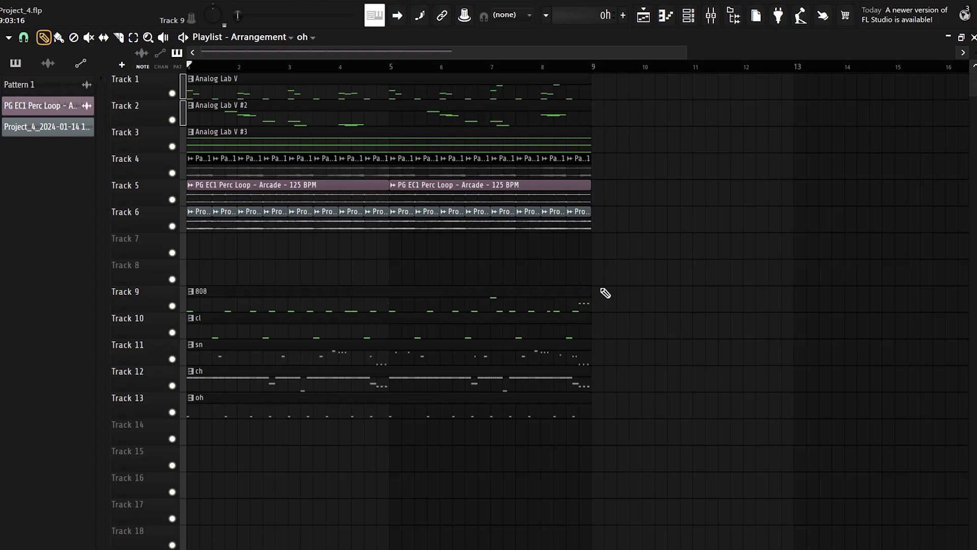
Load Fruity Balance in slot 10 of mixer Insert 7 and create an automation clip for its volume
key("F9")
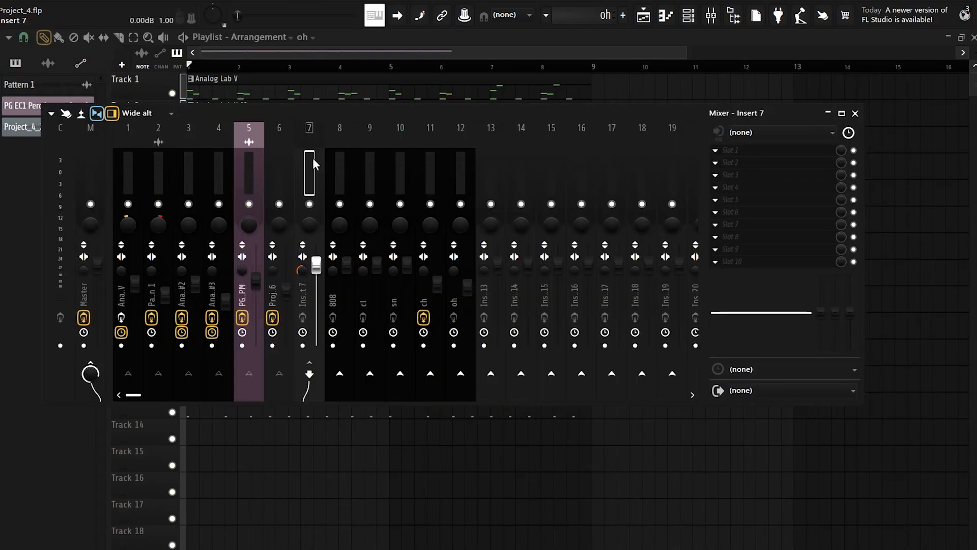
left_click(155, 170)
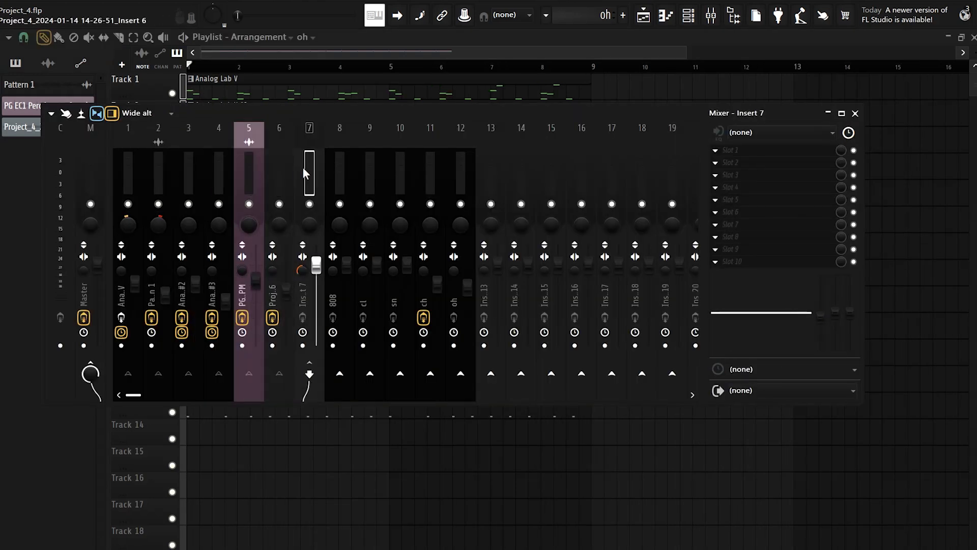
left_click(758, 262)
left_click(188, 168)
left_click_drag(188, 168, 404, 178)
right_click(435, 229)
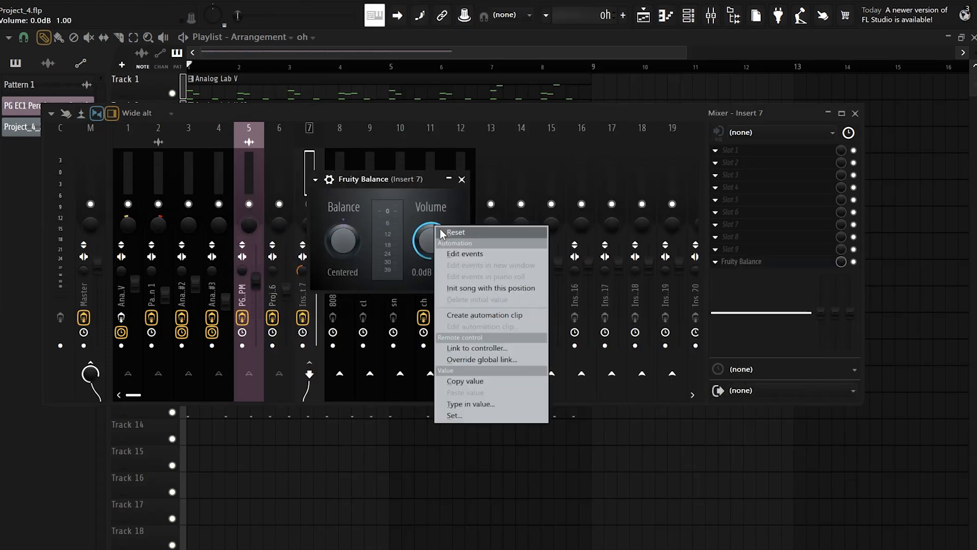
left_click(496, 314)
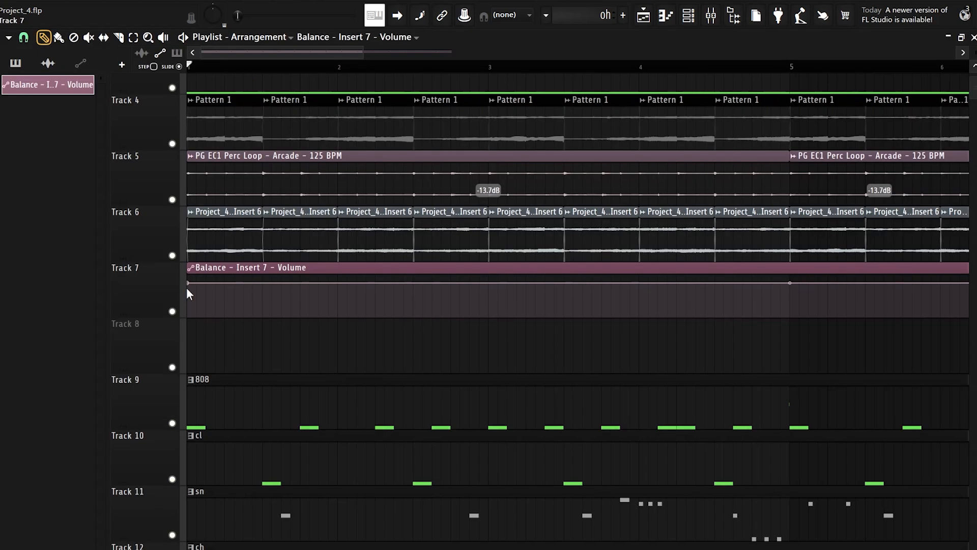
Drop the Insert 7 volume automation to 0% from 4:13 to bar 5, restore the copied 80% with Hold mode, and play it
right_click(191, 283)
left_click(226, 476)
right_click(477, 279)
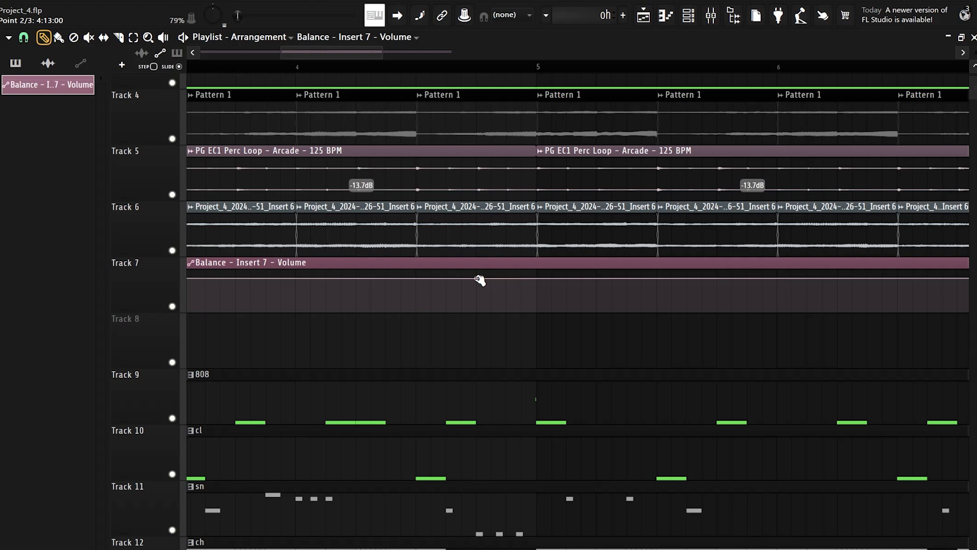
left_click_drag(480, 280, 479, 305)
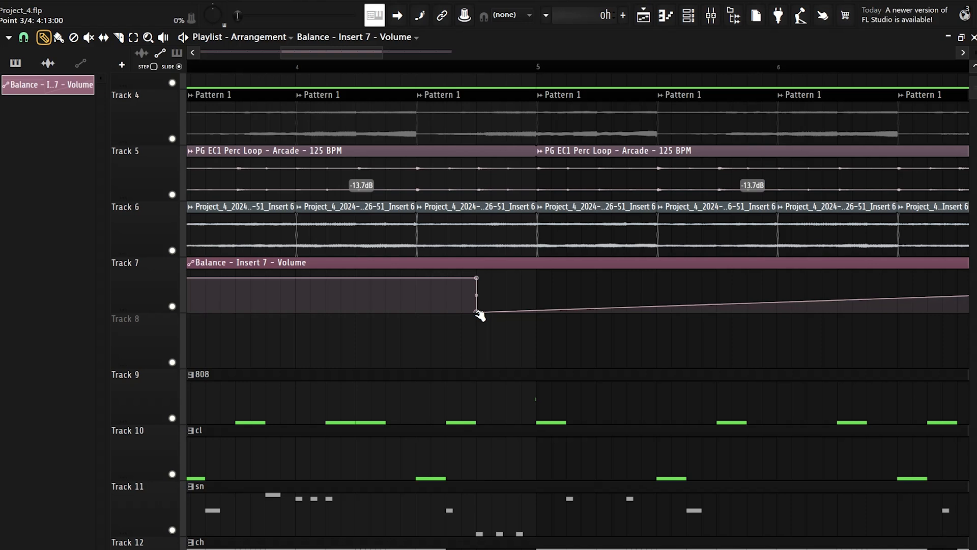
right_click(536, 278)
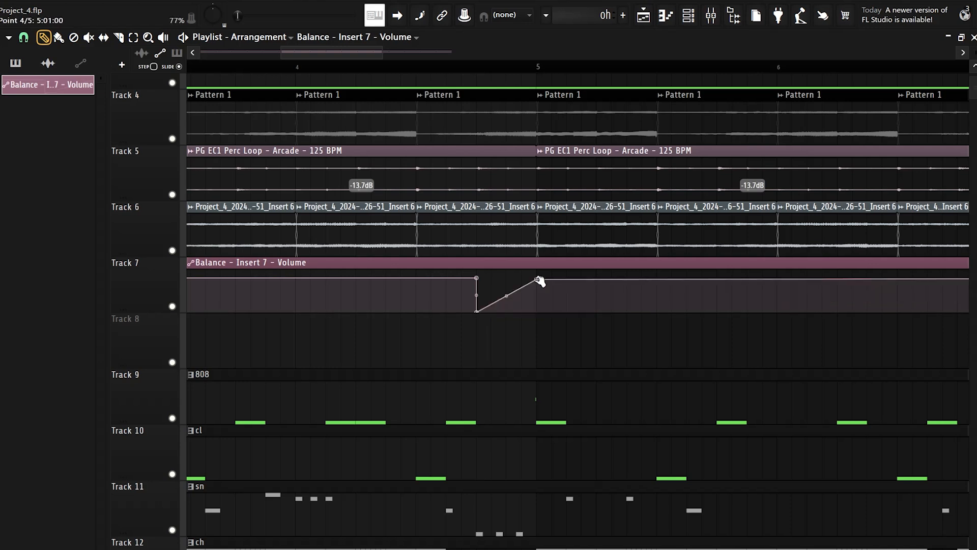
right_click(536, 278)
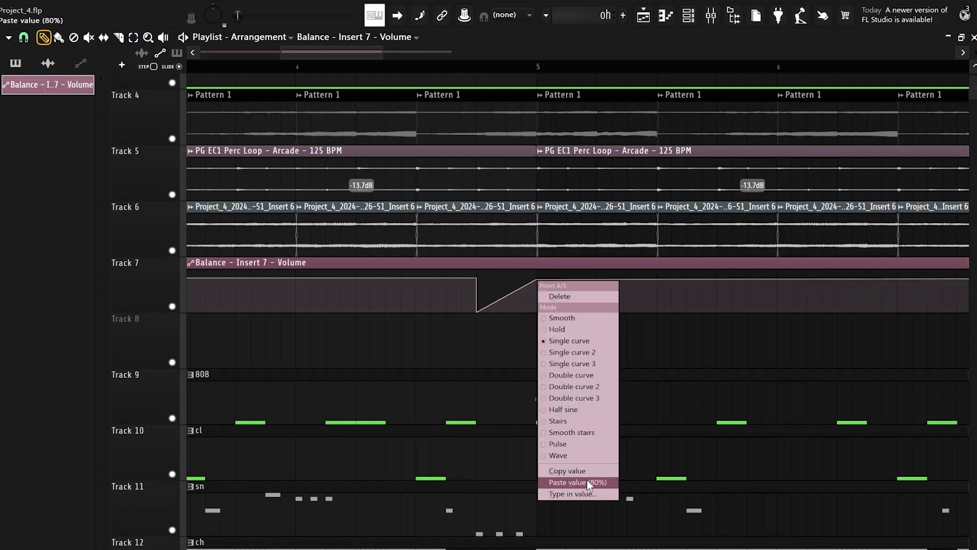
left_click(563, 328)
scroll(346, 71, "down", 2)
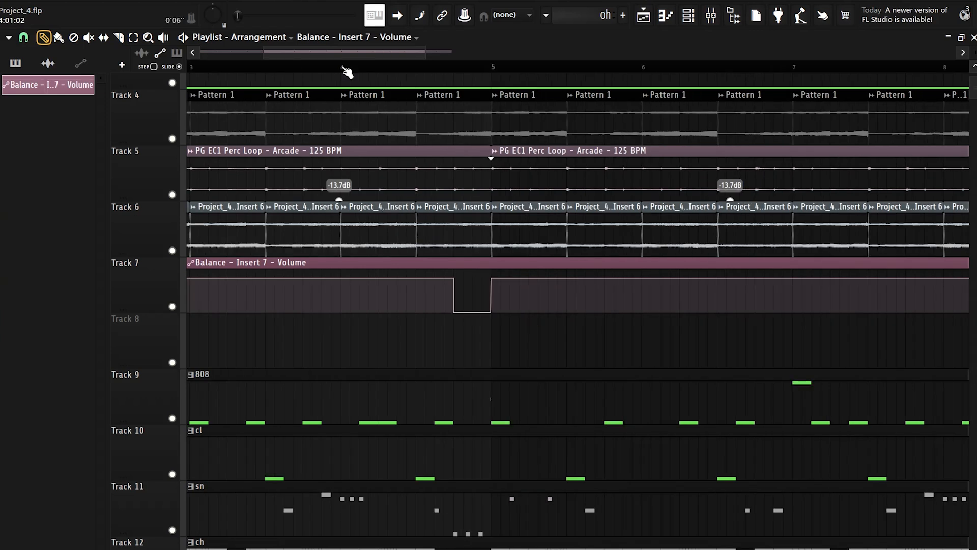
key("space")
scroll(365, 254, "down", 1)
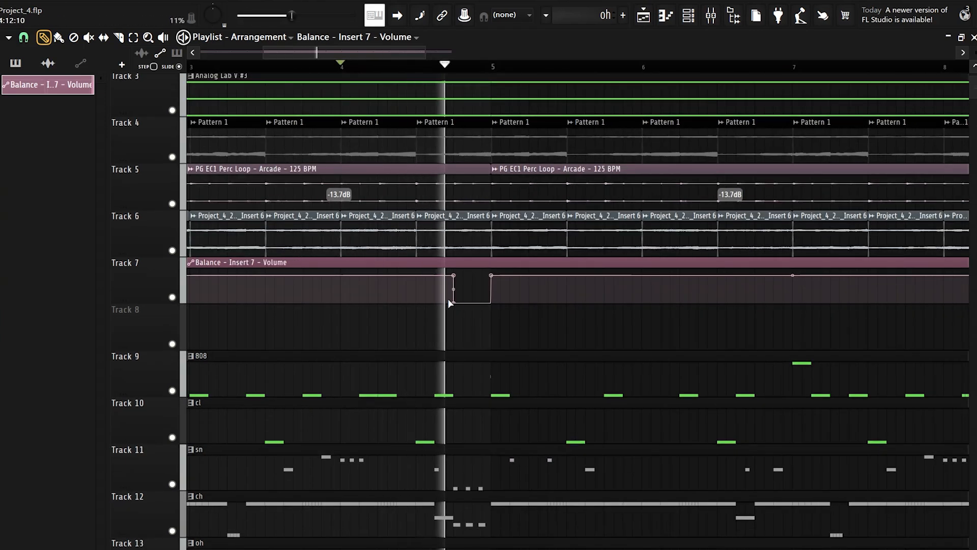
Add the same drop in the Insert 7 volume automation over the last quarter of bar 8
scroll(454, 301, "down", 2)
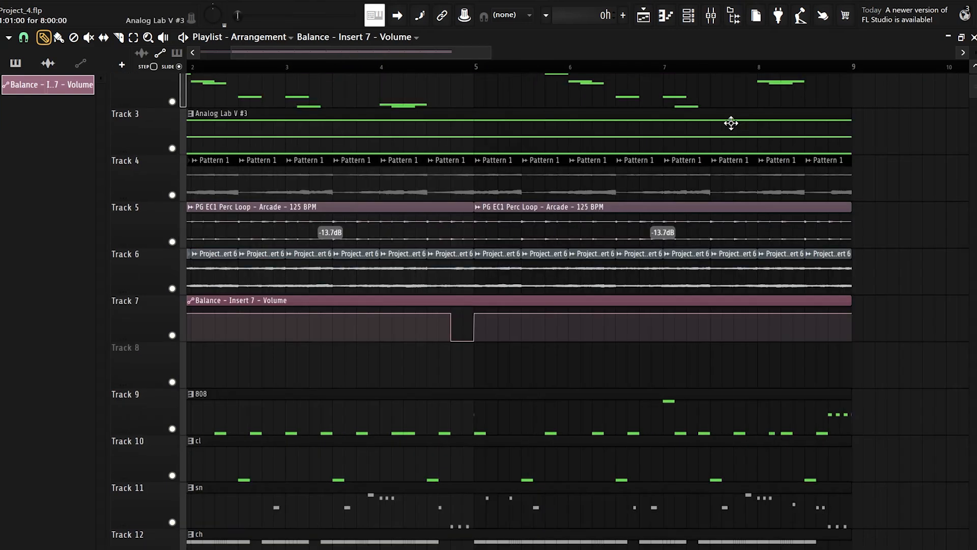
scroll(497, 220, "up", 2)
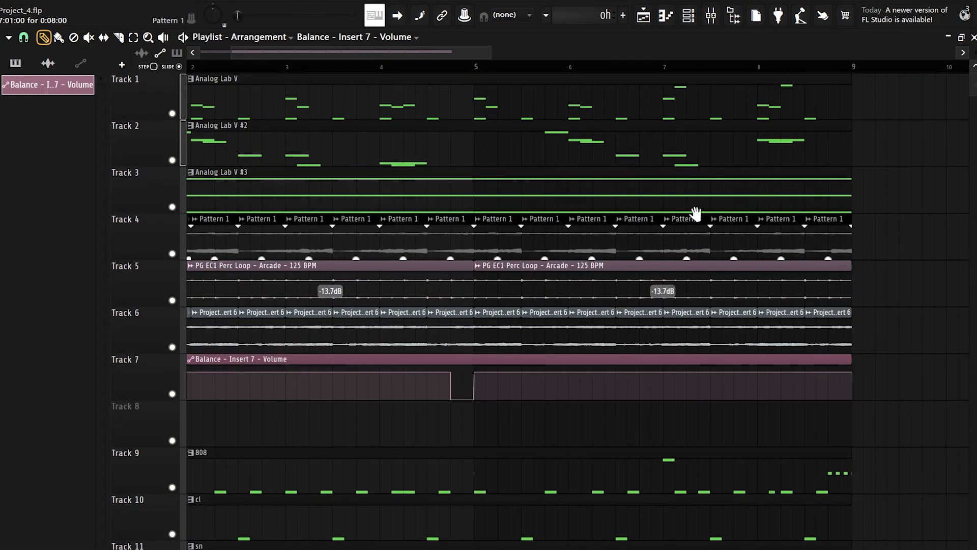
left_click_drag(697, 214, 656, 221)
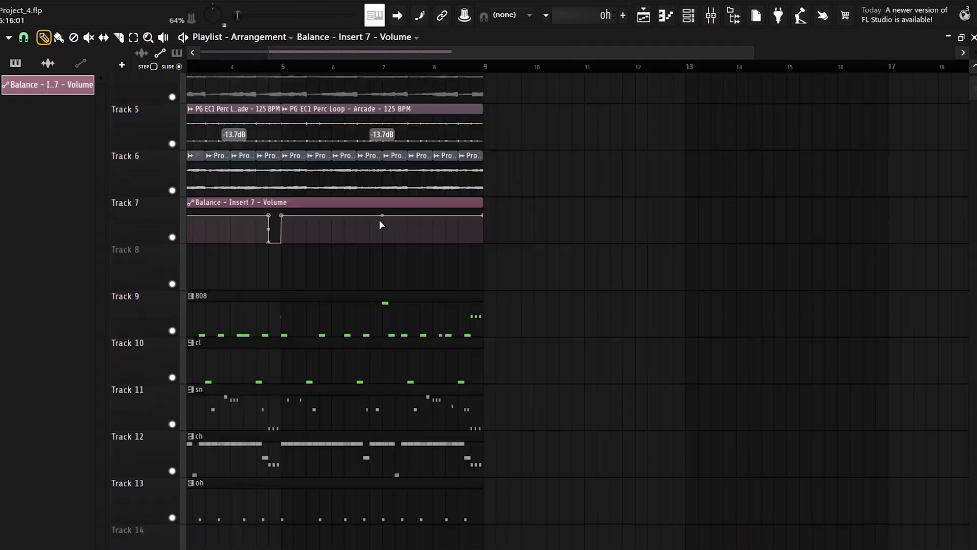
left_click_drag(380, 222, 422, 242)
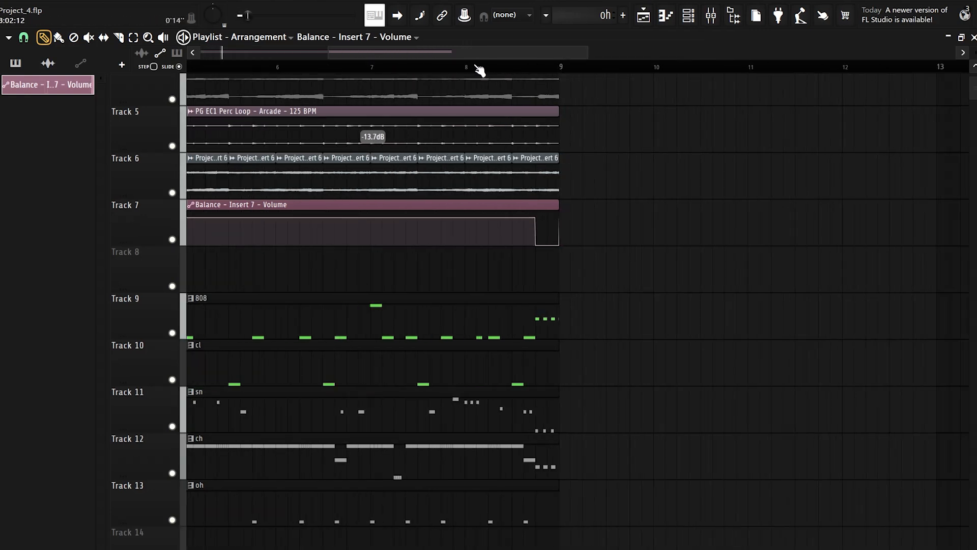
Play the arrangement to check the volume drops before bars 5 and 9
left_click(477, 67)
scroll(507, 211, "down", 1)
scroll(504, 212, "up", 3)
scroll(503, 211, "down", 1)
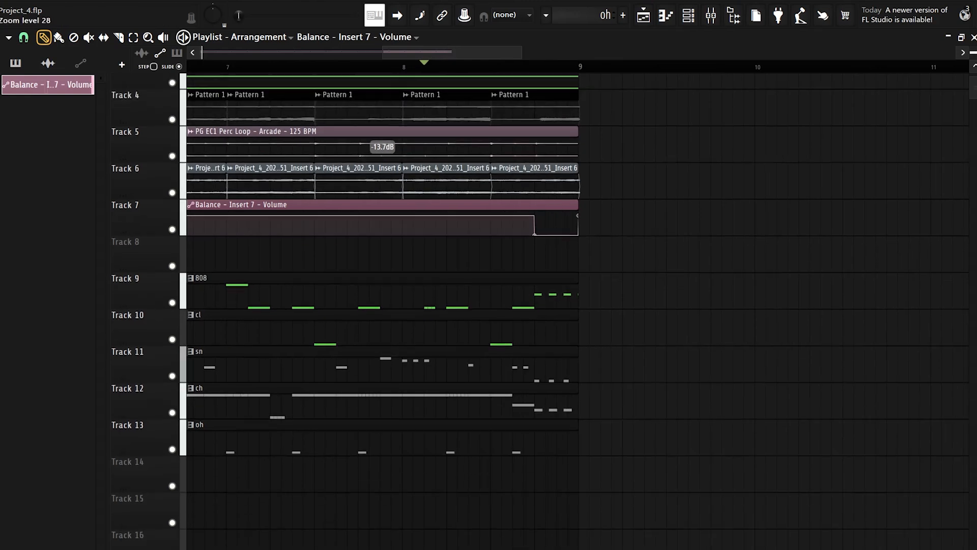
scroll(501, 212, "down", 4)
left_click_drag(487, 227, 705, 277)
scroll(453, 264, "up", 1)
left_click_drag(454, 264, 725, 295)
scroll(725, 295, "down", 1)
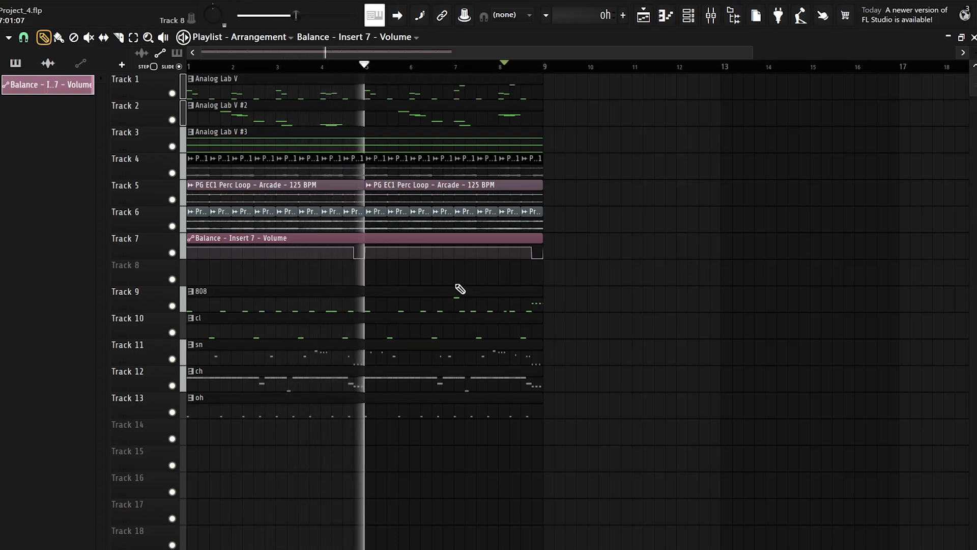
scroll(444, 279, "down", 1)
scroll(322, 334, "up", 3)
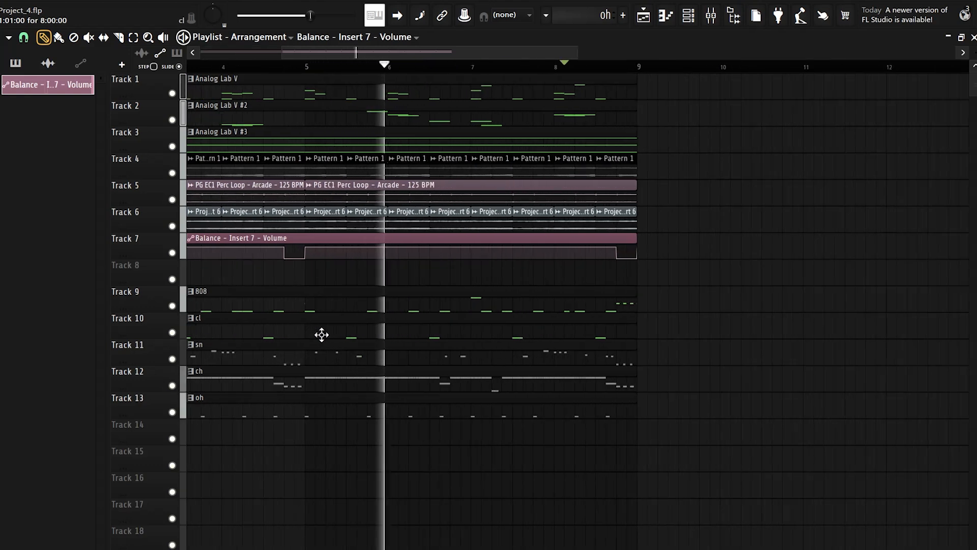
scroll(505, 362, "down", 4)
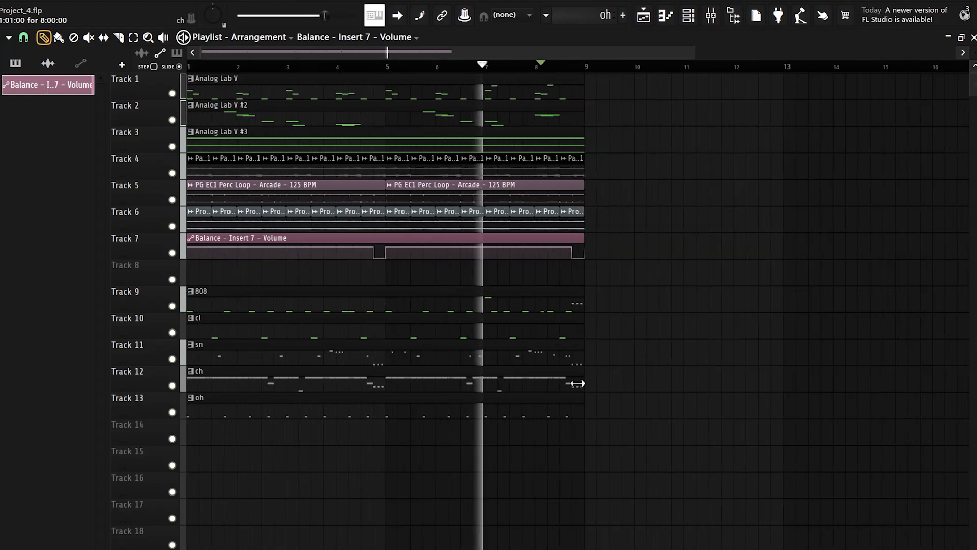
key("space")
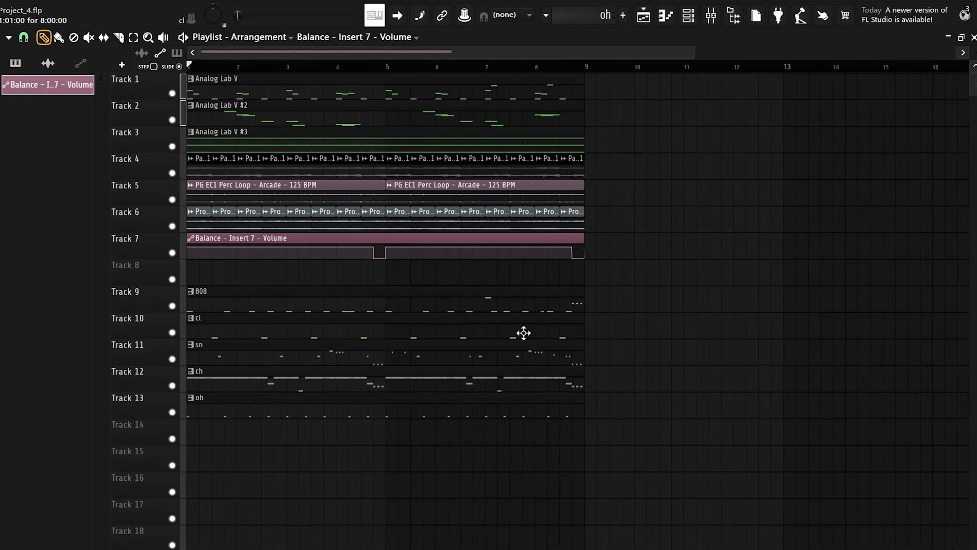
Load Portal in slot 7 of the ch mixer track
right_click(172, 385)
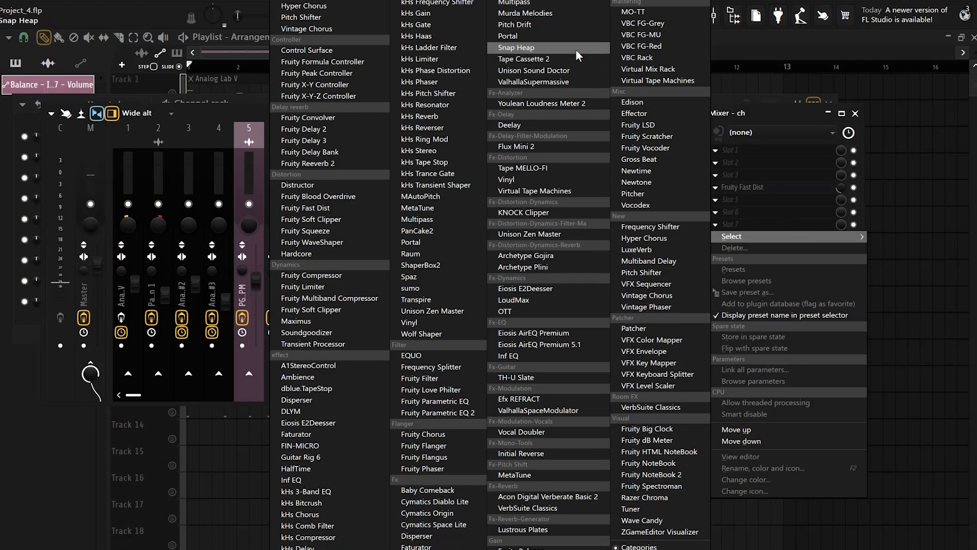
left_click(557, 39)
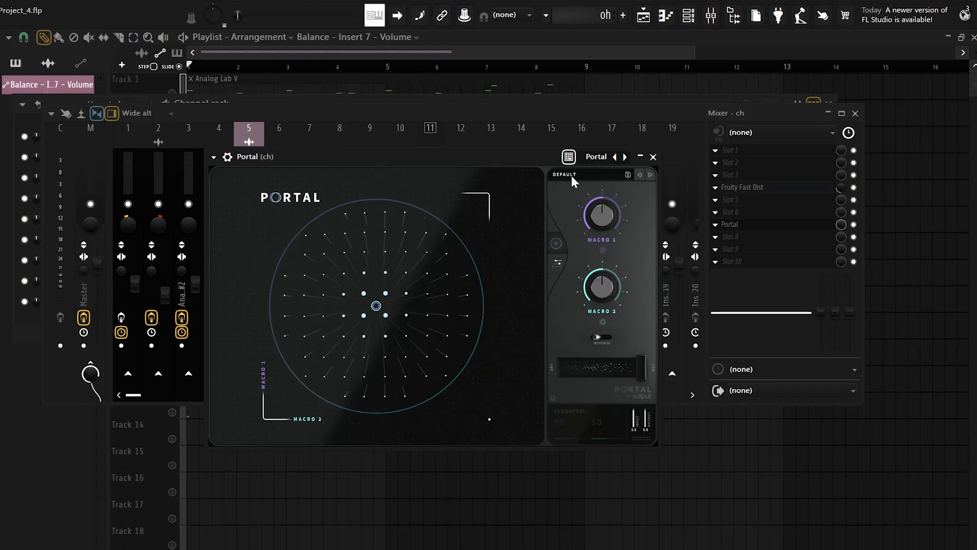
Audition Portal's Drums presets Cagey Backbeat and Overlapper, keep Overlapper, and lower the dry/wet mix
left_click(570, 174)
left_click(316, 358)
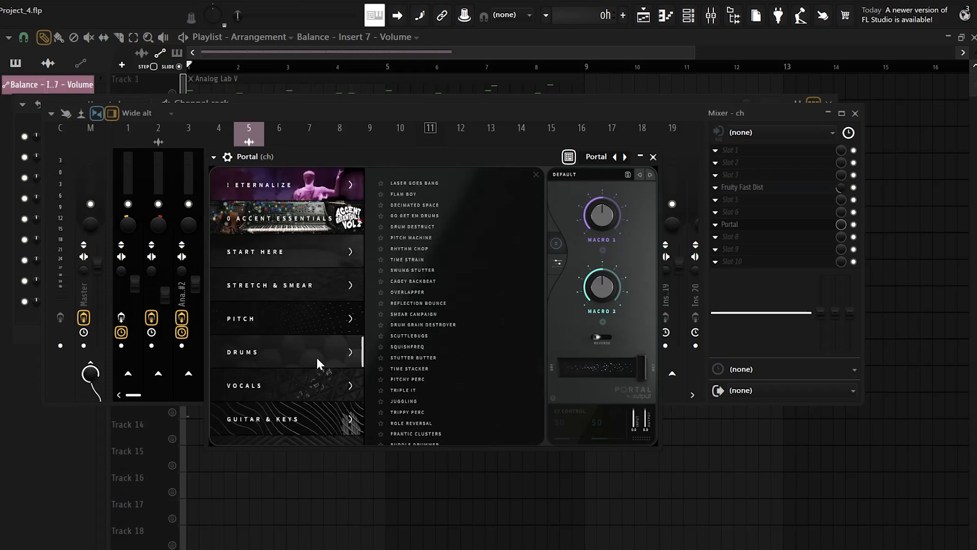
left_click(450, 285)
left_click_drag(445, 161, 471, 117)
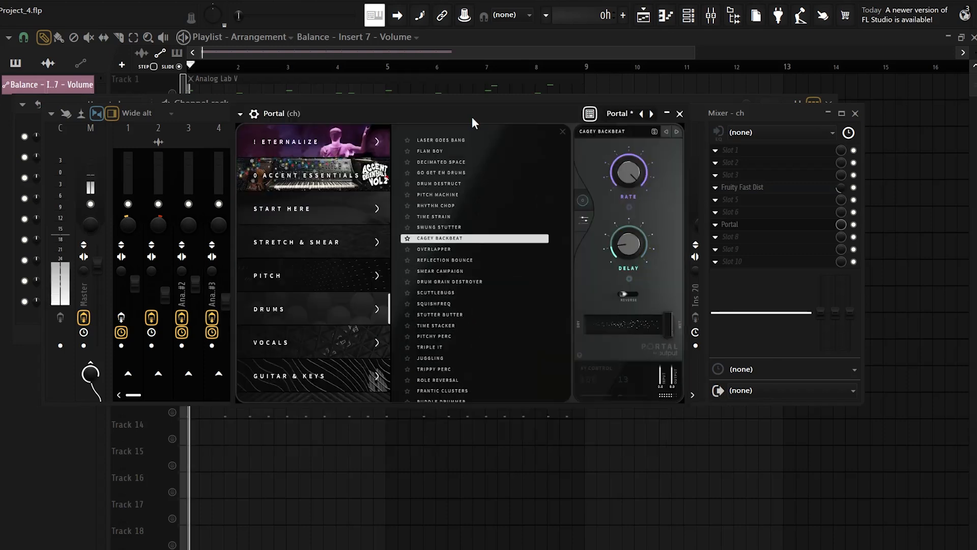
left_click_drag(646, 327, 594, 333)
key("Down")
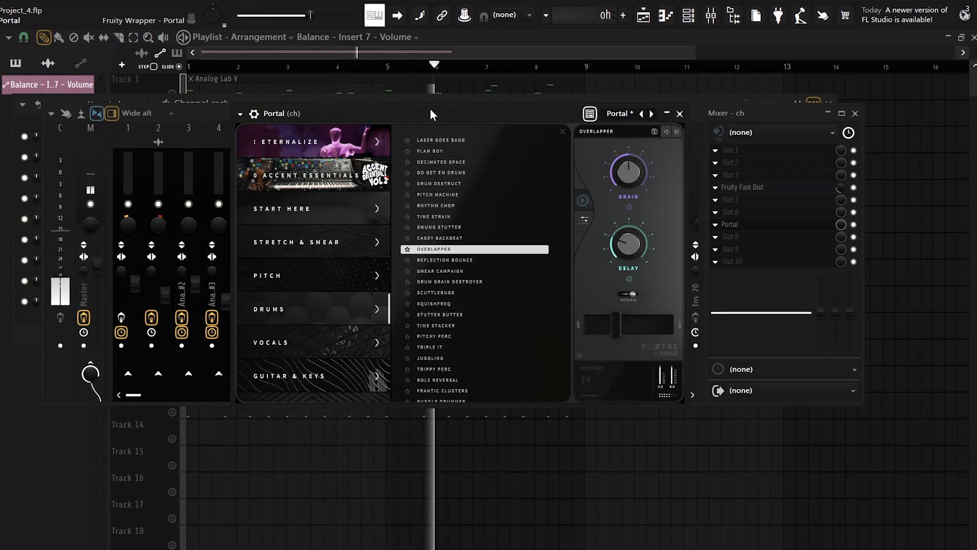
left_click_drag(431, 113, 432, 151)
left_click(404, 131)
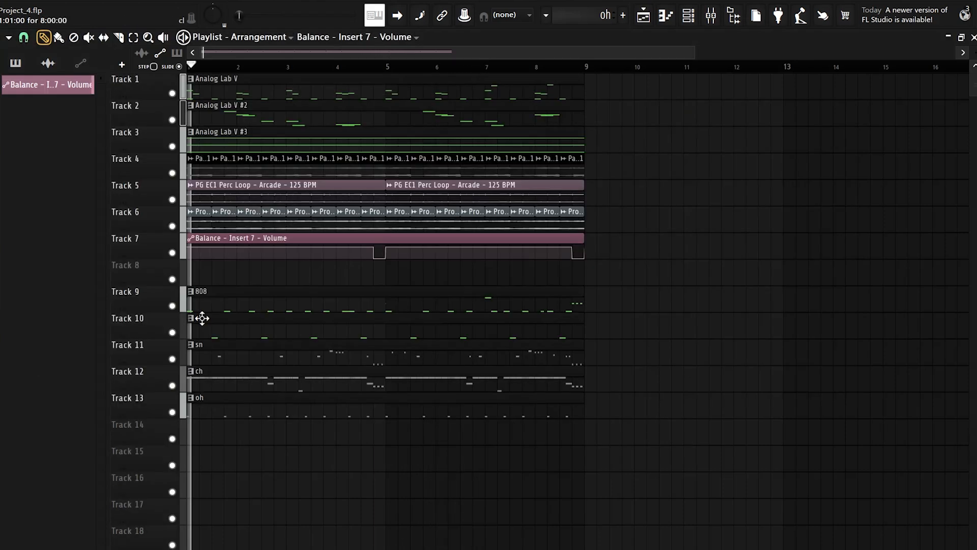
Duplicate all playlist clips from bars 1–8 so they repeat across bars 9–16
scroll(218, 332, "up", 2)
scroll(296, 341, "down", 1)
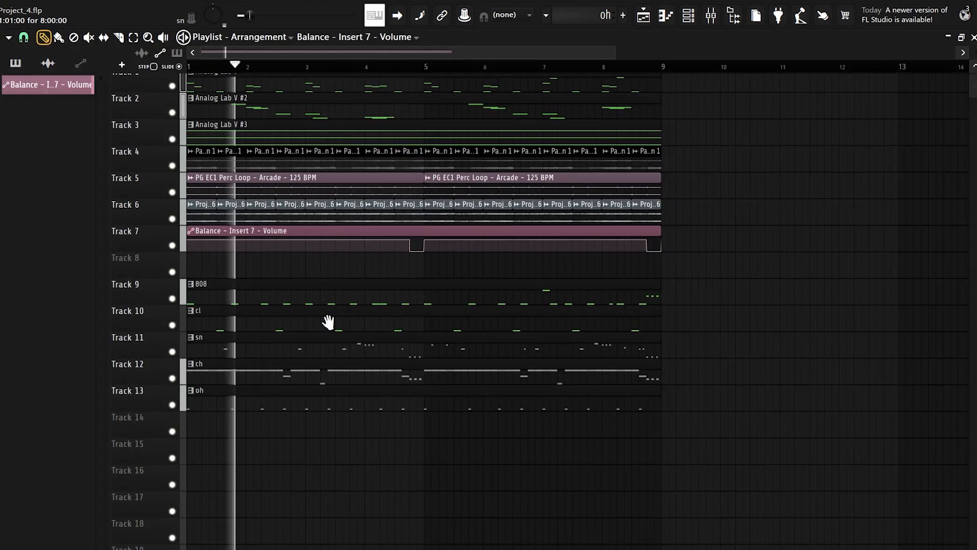
scroll(328, 321, "down", 3)
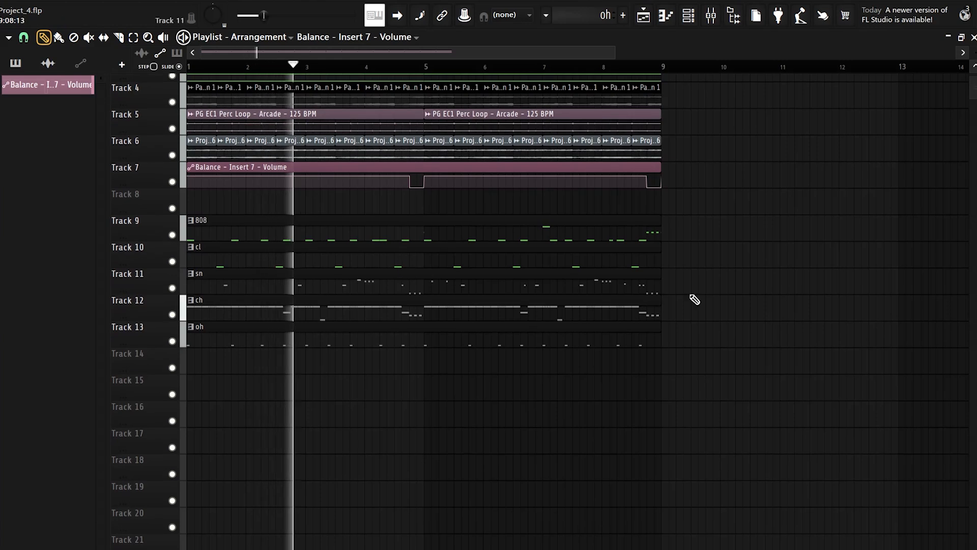
scroll(755, 366, "up", 3)
scroll(579, 243, "down", 1)
left_click_drag(653, 82, 115, 432)
key("ctrl+b")
left_click(601, 518, "ctrl")
scroll(550, 433, "down", 2)
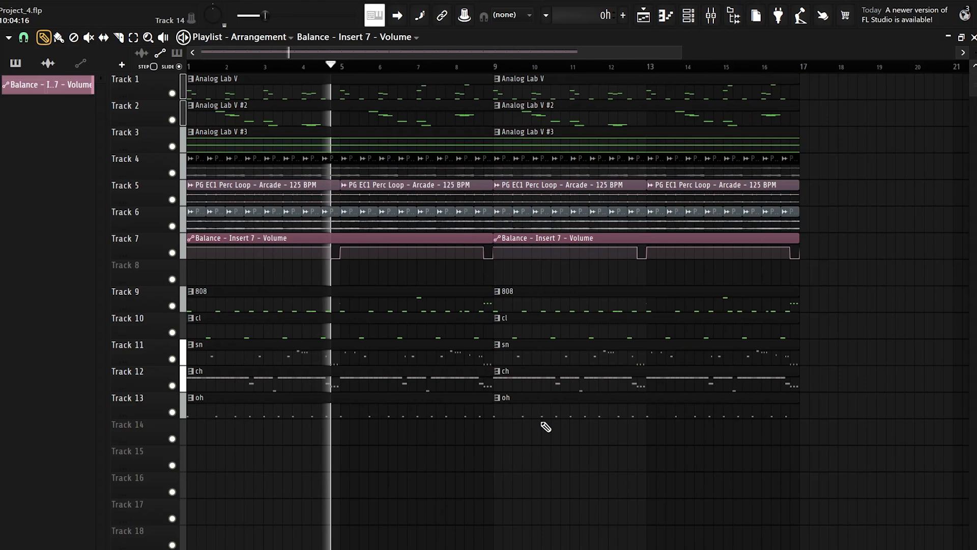
Delete the duplicated Pattern 1 clips on Track 4 from bar 9 to bar 17
left_click_drag(795, 173, 506, 170)
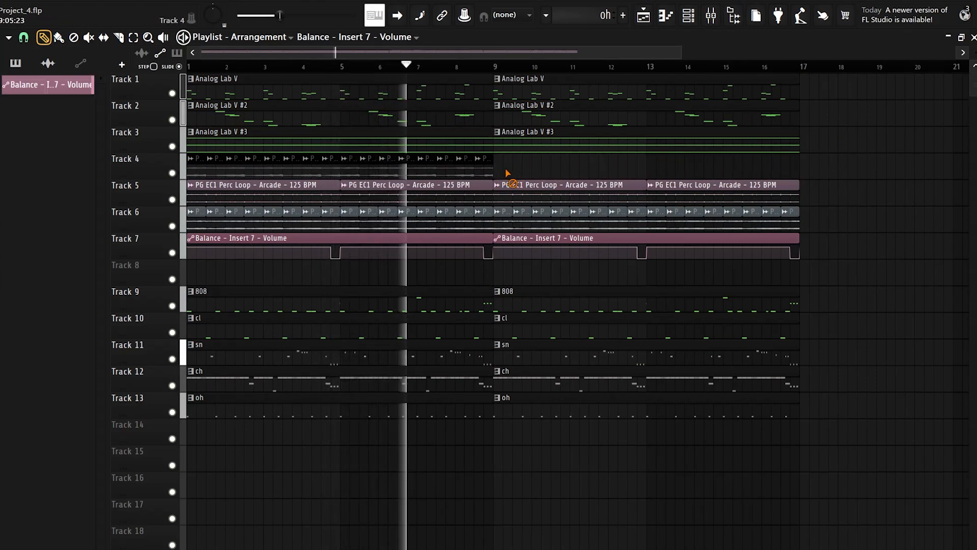
scroll(519, 295, "up", 2)
scroll(498, 287, "down", 1)
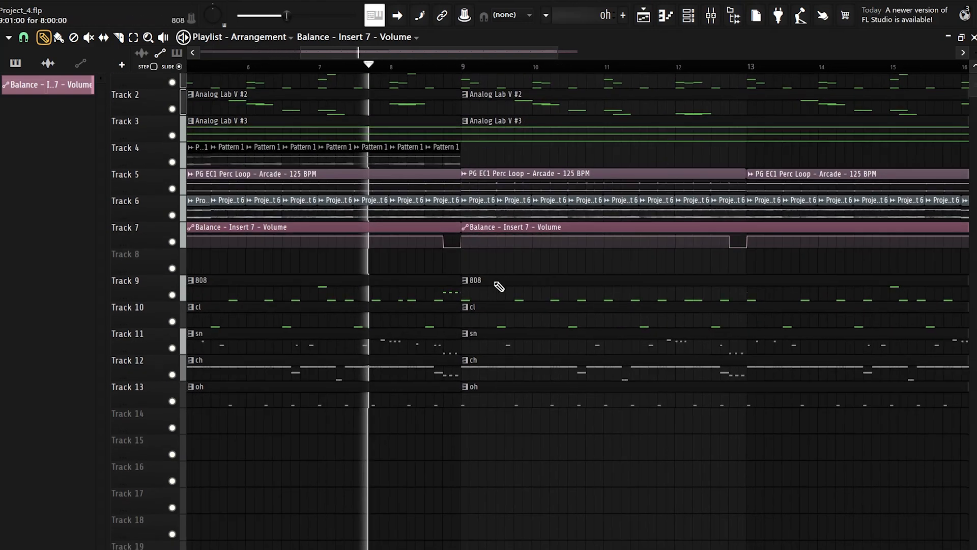
Play the arrangement across the bar 9 transition to review how the second half comes in
scroll(491, 285, "up", 2)
scroll(488, 310, "up", 1)
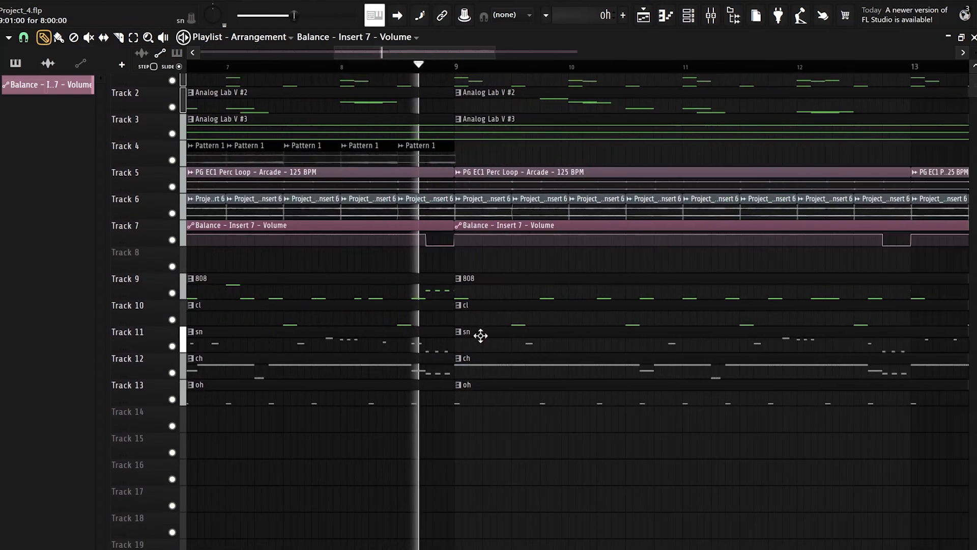
scroll(481, 336, "down", 3)
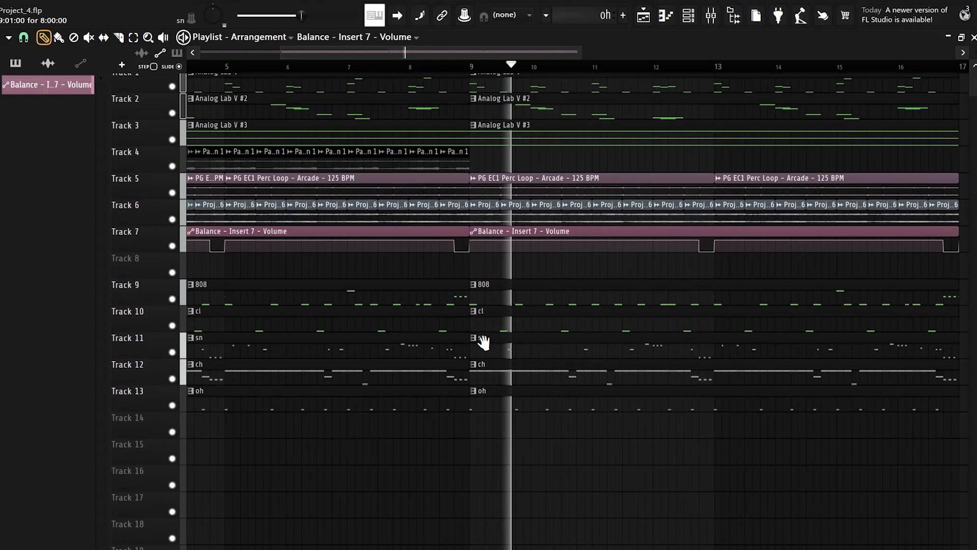
scroll(483, 342, "down", 1)
scroll(636, 343, "down", 3)
scroll(621, 362, "down", 2)
left_click_drag(648, 362, 659, 380)
left_click_drag(779, 315, 279, 292)
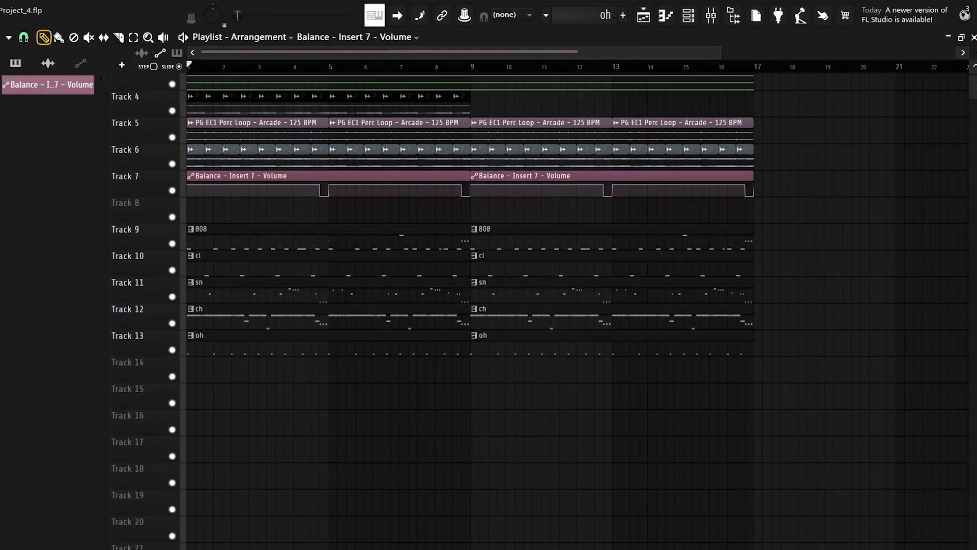
Set Portal's mix level on the ch track to 0% and create its automation clip on Track 14, extended to bar 17
key("F9")
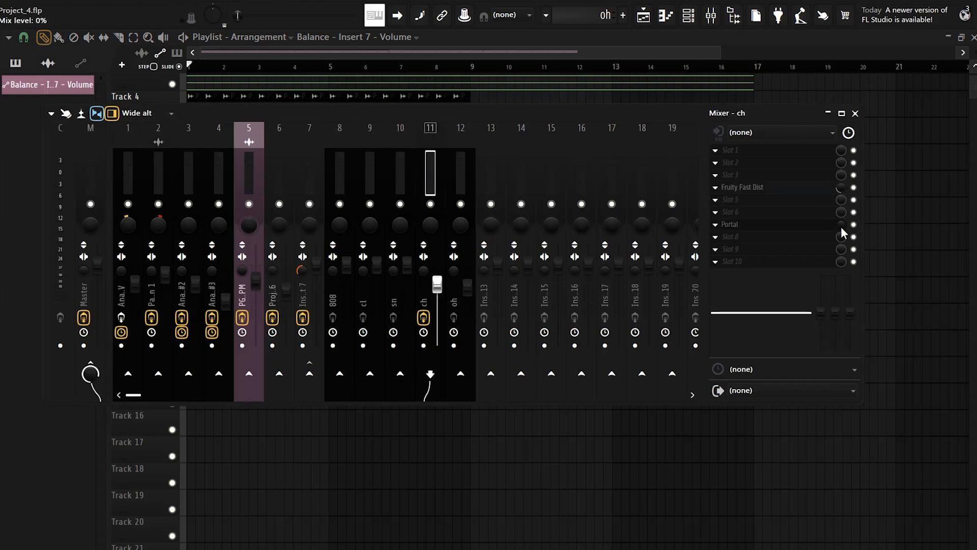
right_click(840, 228)
left_click(875, 322)
key("F9")
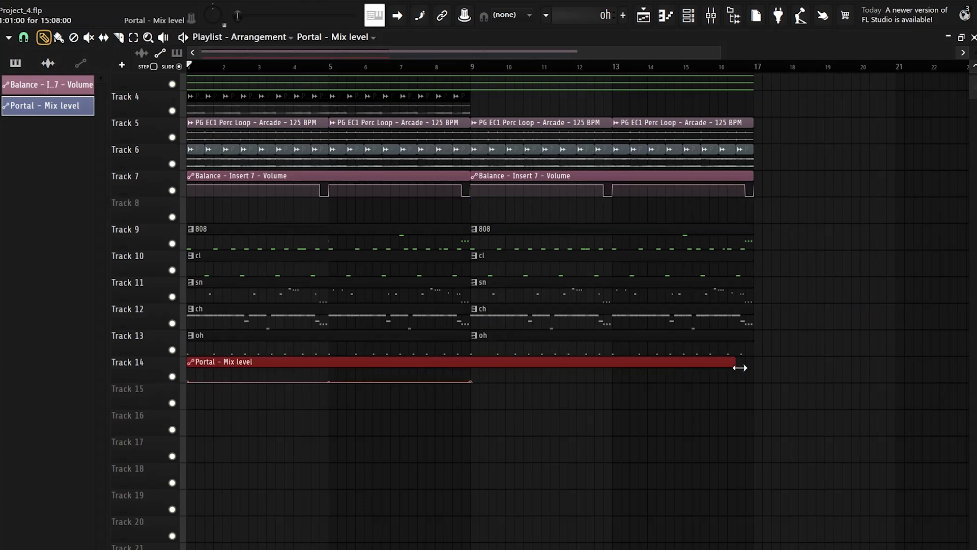
left_click_drag(740, 367, 752, 367)
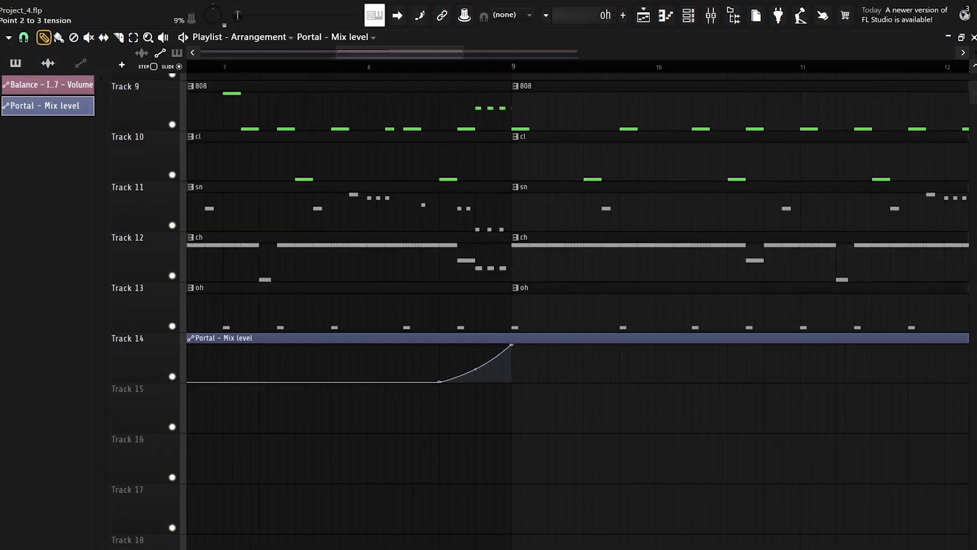
Curve the Portal mix level automation upward from the middle of bar 8 to bar 9, and play it from bar 5
left_click_drag(475, 370, 475, 371)
scroll(476, 371, "down", 5)
scroll(476, 371, "down", 3)
left_click(332, 66)
key("space")
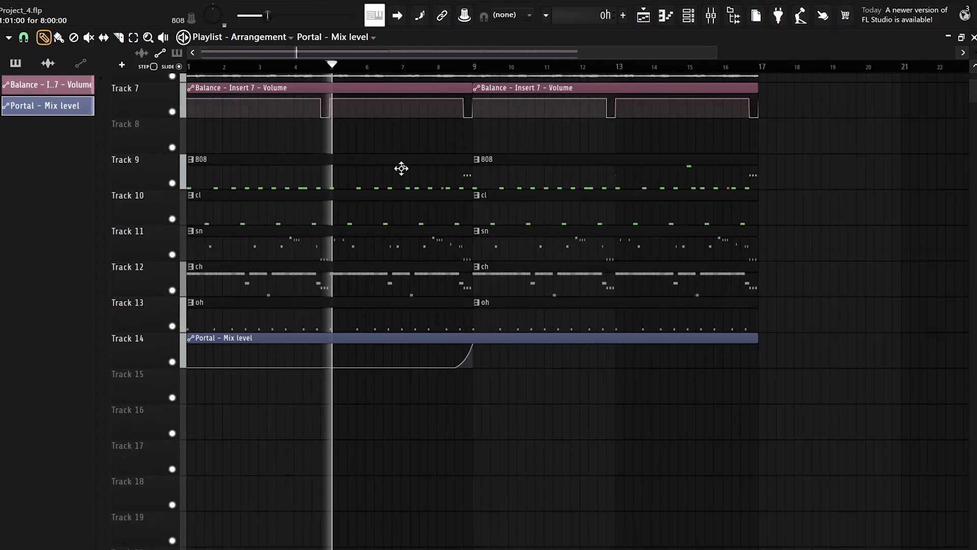
scroll(483, 359, "up", 2)
scroll(475, 356, "down", 3)
scroll(484, 362, "up", 1)
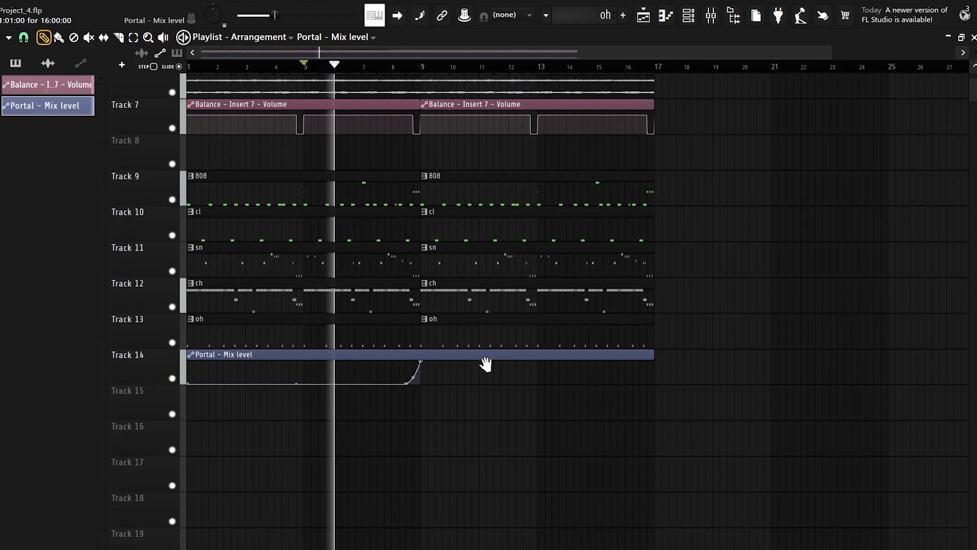
scroll(432, 418, "up", 4)
left_click_drag(429, 413, 479, 384)
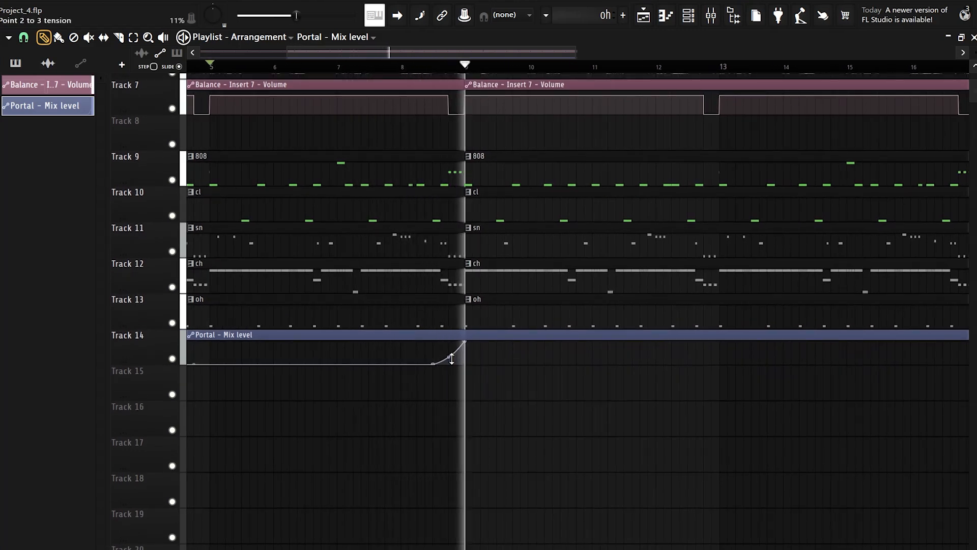
scroll(461, 392, "down", 3)
scroll(460, 388, "up", 5)
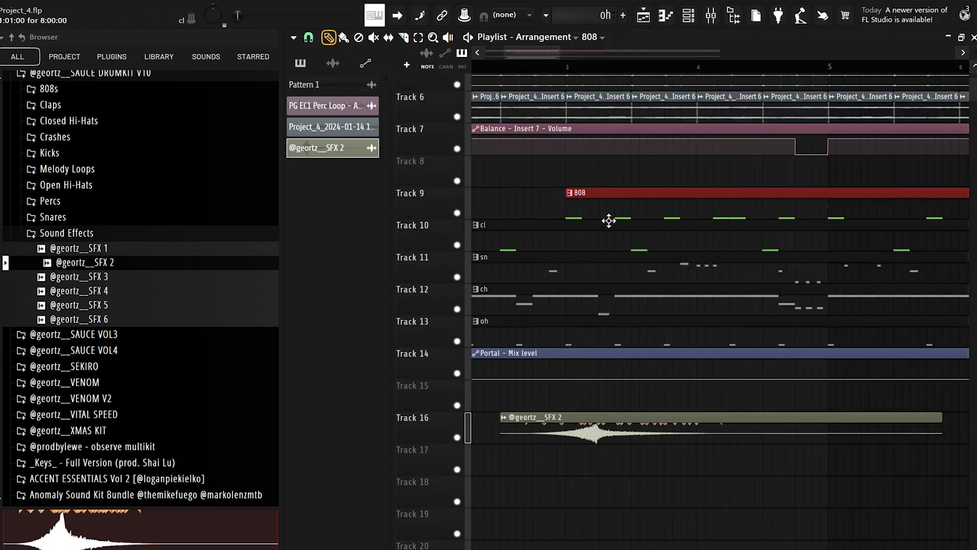
Shift the SFX 2 clip on Track 16 so its peak lands on bar 3, and lower its gain to about -7.8 dB
scroll(805, 412, "up", 3)
left_click(805, 412)
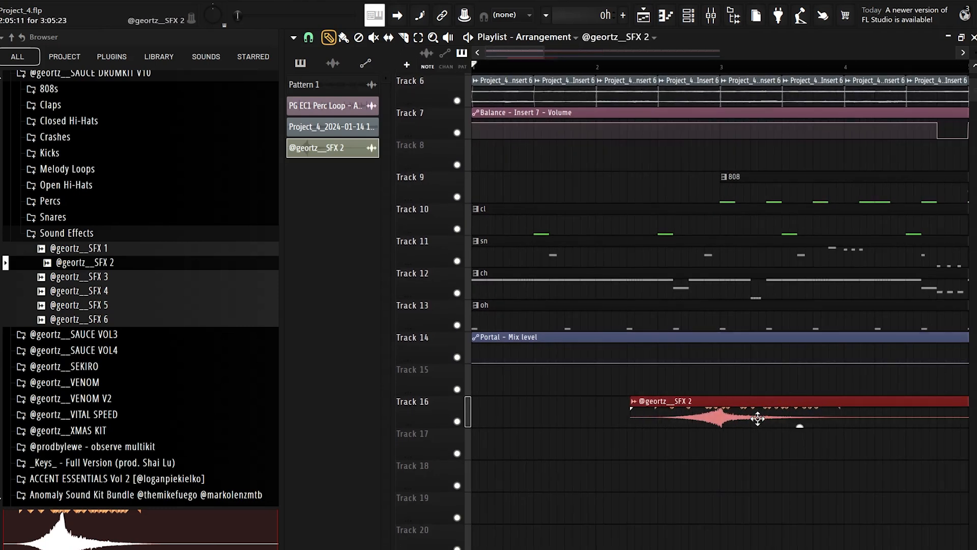
key("space")
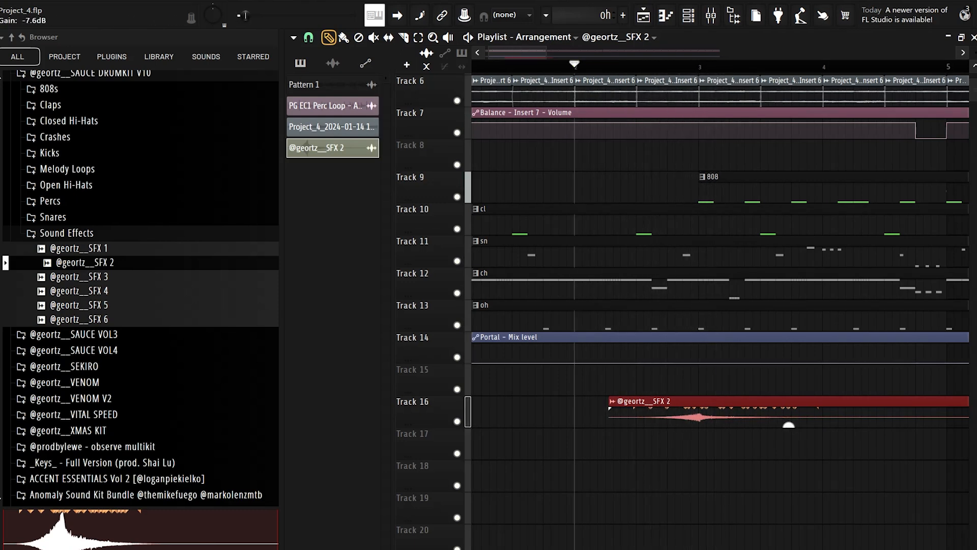
left_click_drag(720, 470, 655, 397)
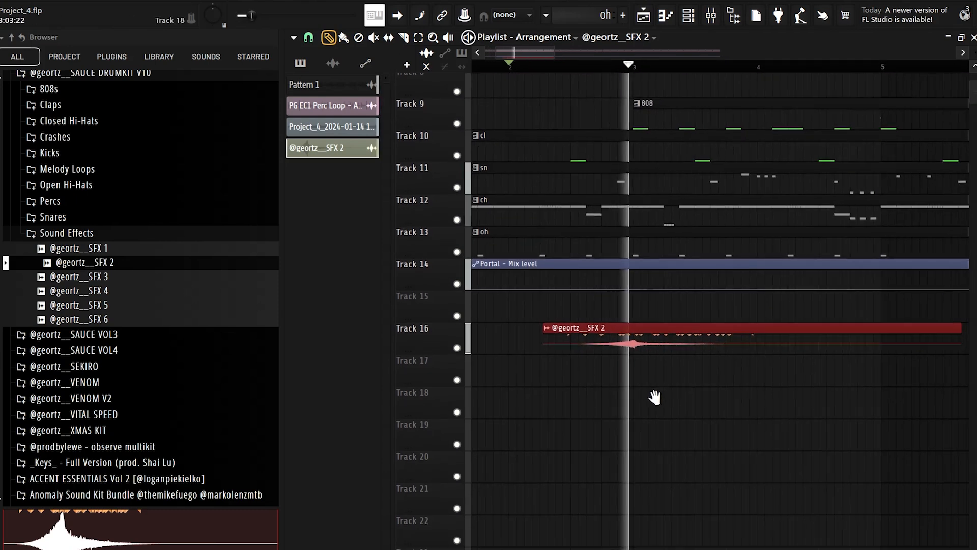
scroll(649, 391, "down", 2)
key("space")
Set the SFX 2 audio clip's time stretching mode to Stretch and play the arrangement
double_click(625, 347)
left_click(649, 165)
left_click(641, 189)
right_click(796, 470)
scroll(603, 418, "down", 2)
scroll(585, 405, "up", 5)
scroll(582, 403, "up", 3)
left_click_drag(583, 399, 653, 395)
scroll(653, 392, "down", 5)
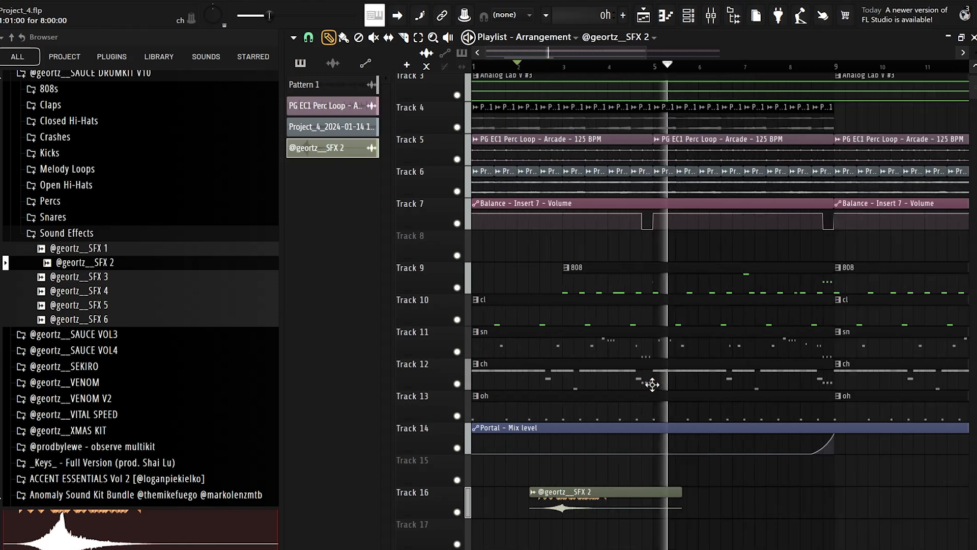
Copy the SFX 2 clip along Track 16 so the copy's peak lands on bar 9
scroll(655, 373, "down", 1)
left_click(557, 503)
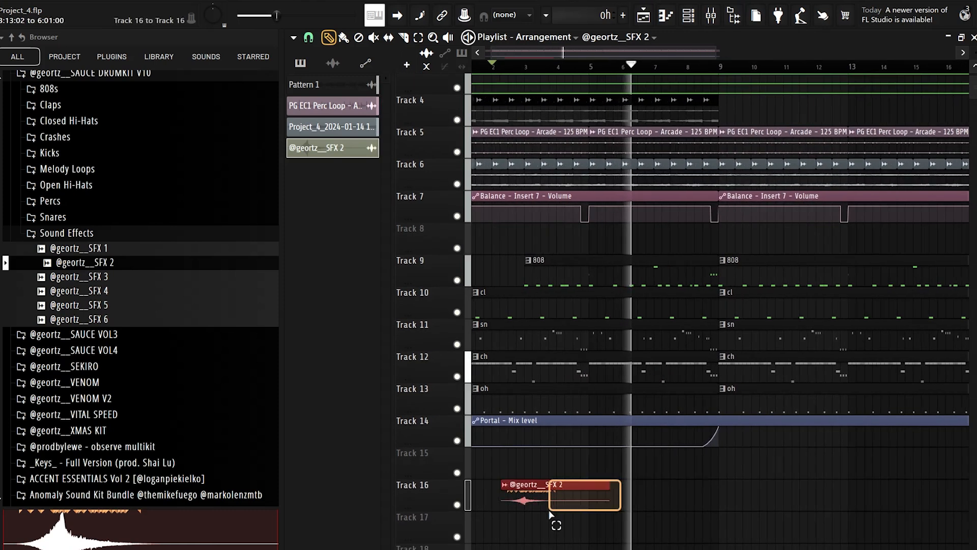
left_click_drag(541, 499, 732, 504)
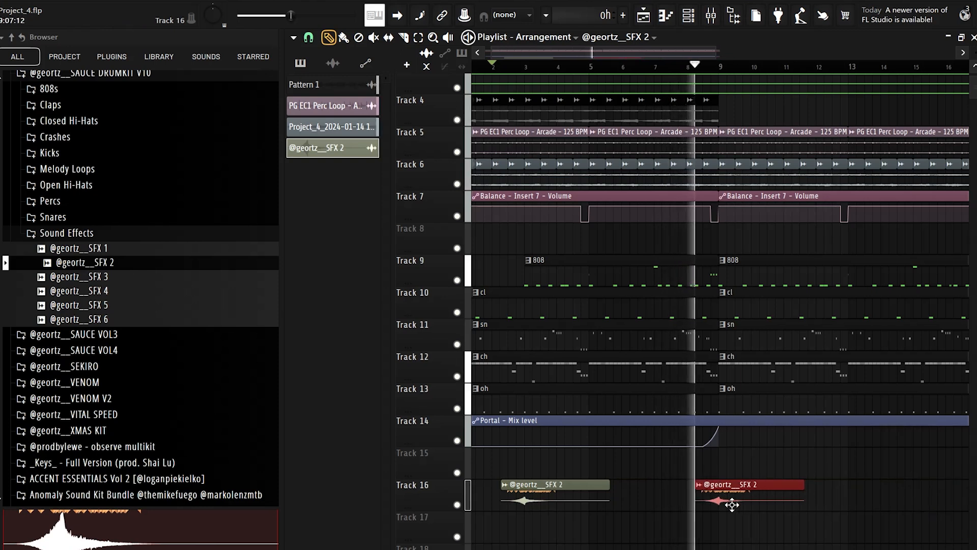
left_click(733, 533, "ctrl")
scroll(726, 543, "up", 6)
scroll(716, 539, "down", 5)
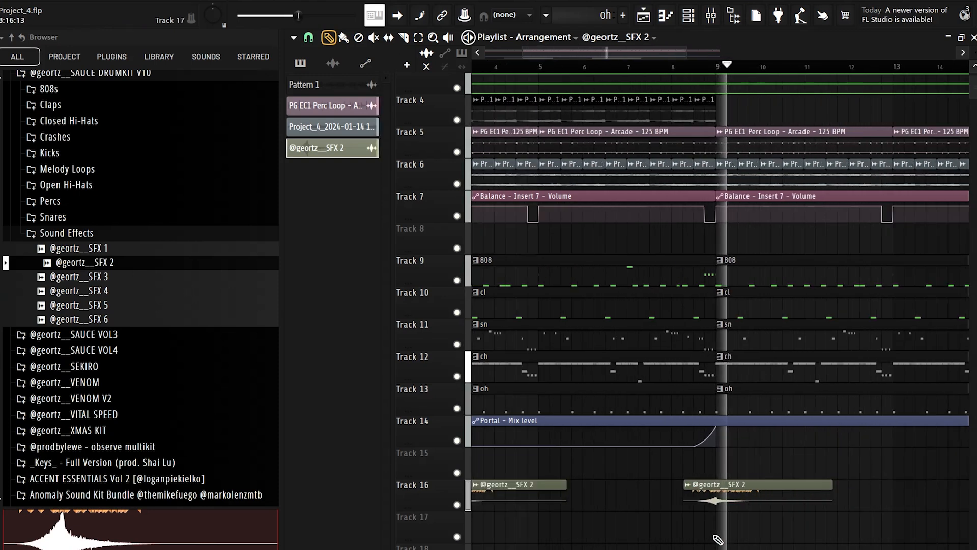
Place another copy of the SFX 2 clip on Track 16 with its peak on bar 13
scroll(722, 509, "down", 4)
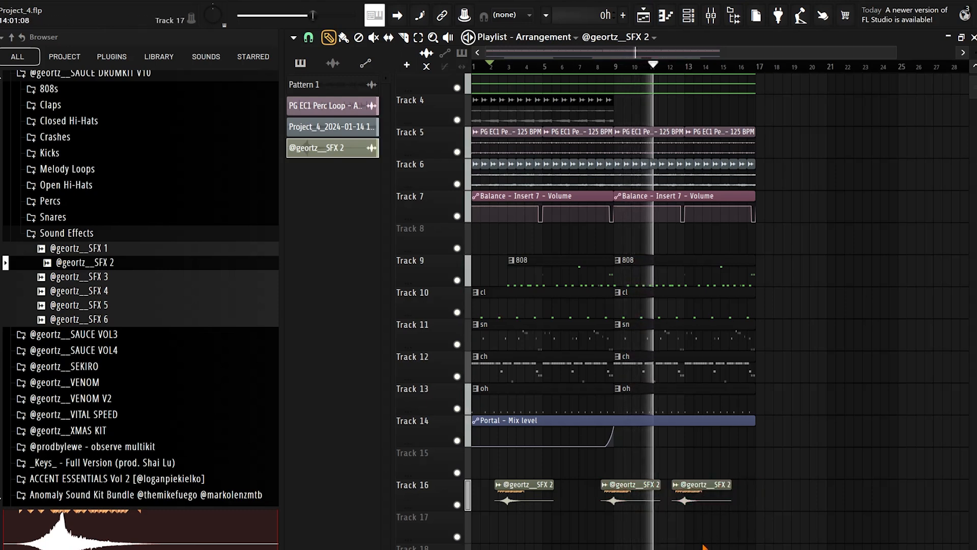
scroll(702, 514, "up", 7)
left_click_drag(683, 466, 678, 419)
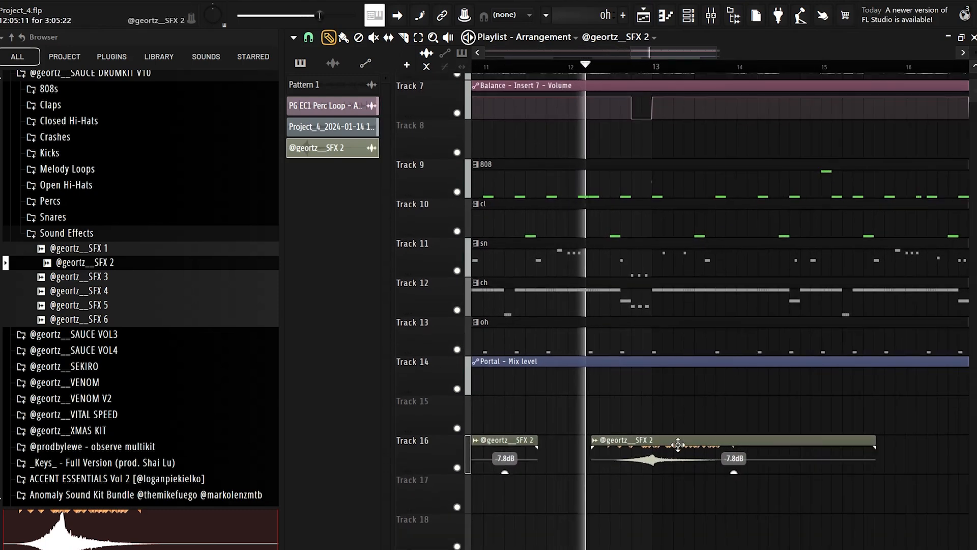
Raise the gain of the SFX 2 clip around bar 13 to -4.8 dB and play it from bar 12
left_click(653, 463)
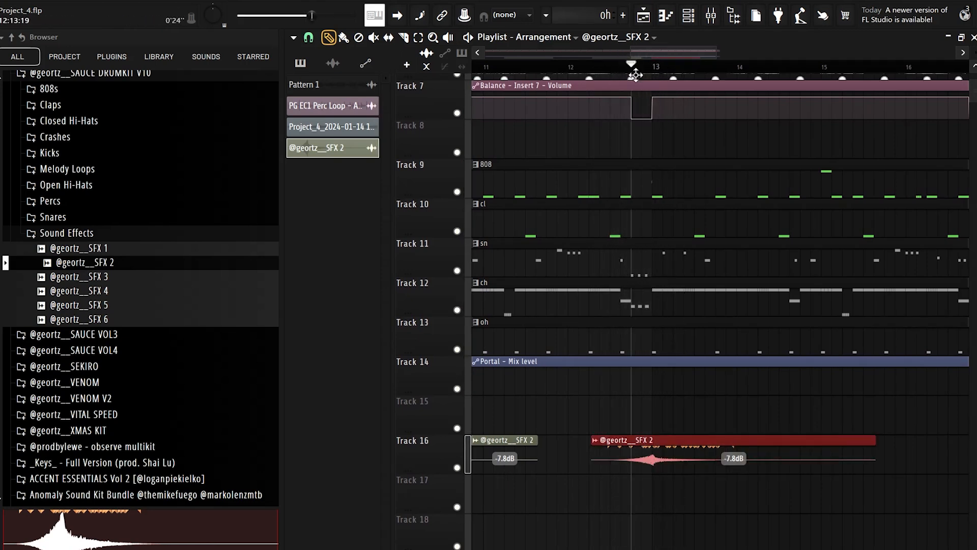
key("space")
left_click_drag(734, 471, 733, 468)
key("space")
key("space")
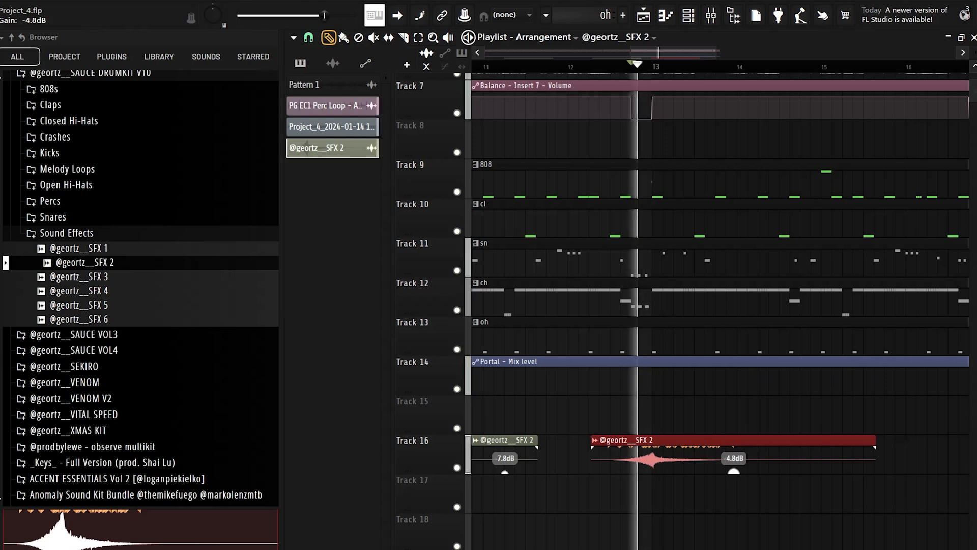
key("space")
scroll(687, 532, "down", 4)
key("space")
scroll(722, 468, "down", 2)
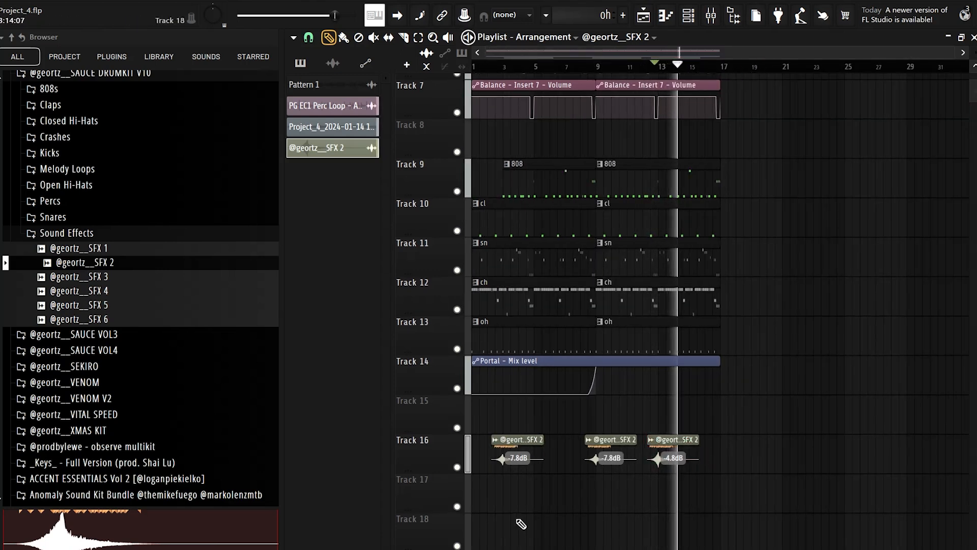
Turn on the multichannel waveform view for the SFX 2 audio clip
scroll(690, 459, "up", 3)
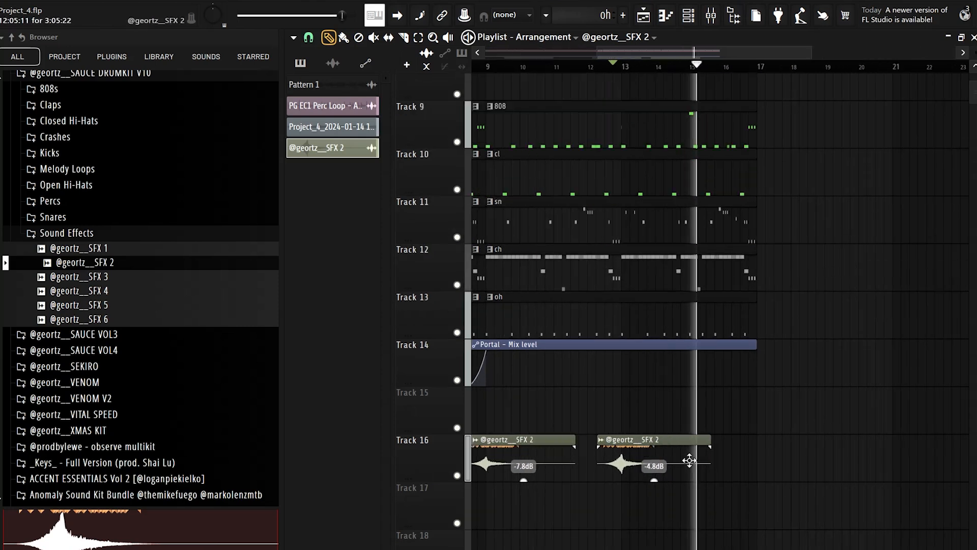
double_click(685, 462)
right_click(496, 352)
left_click(523, 532)
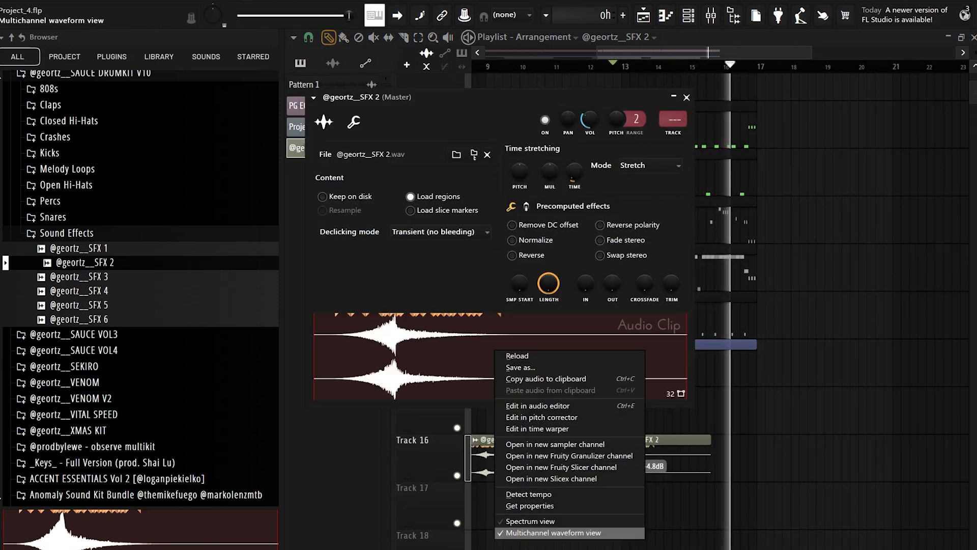
key("Escape")
scroll(714, 527, "down", 2)
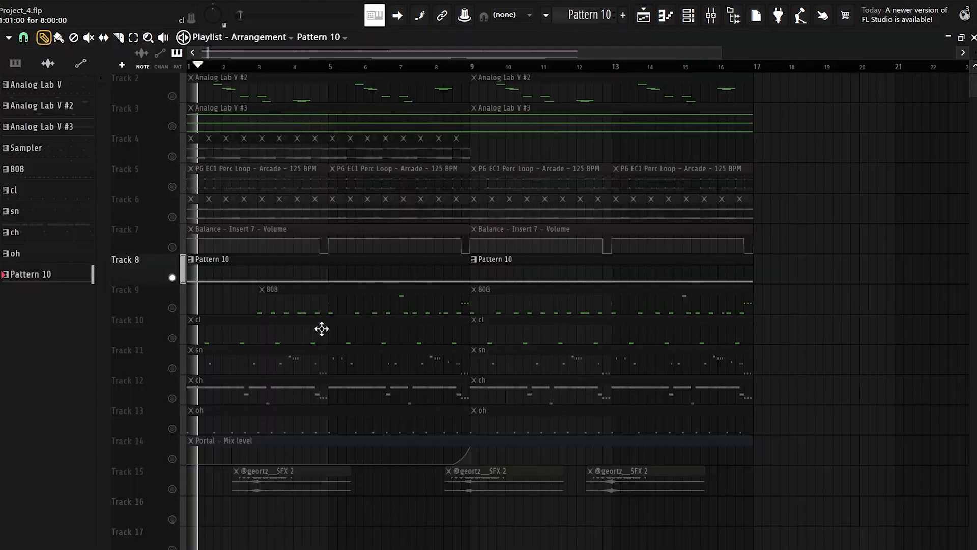
Assign the Bell channel to mixer track 14 and apply the Yuk yuk preset to its Fruity Love Philter
key("F6")
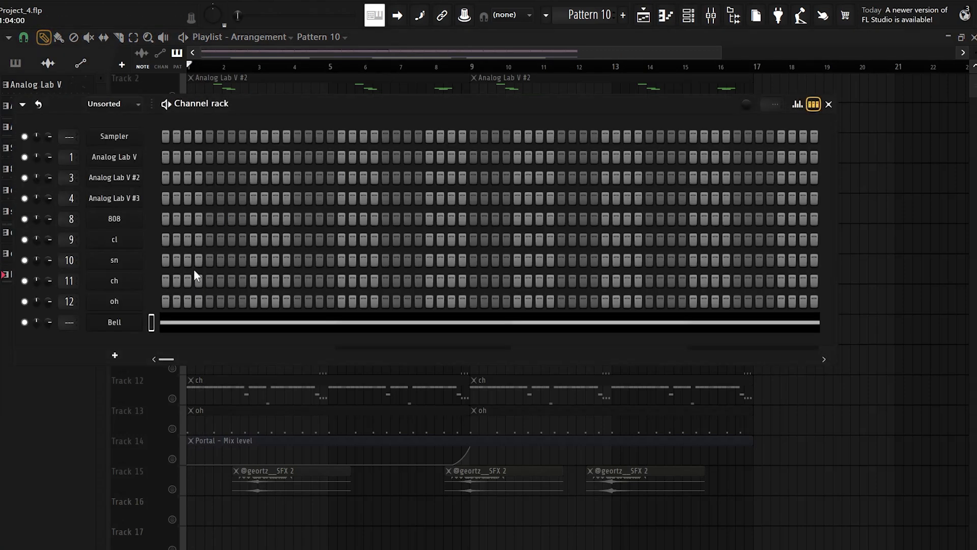
key("ctrl+l")
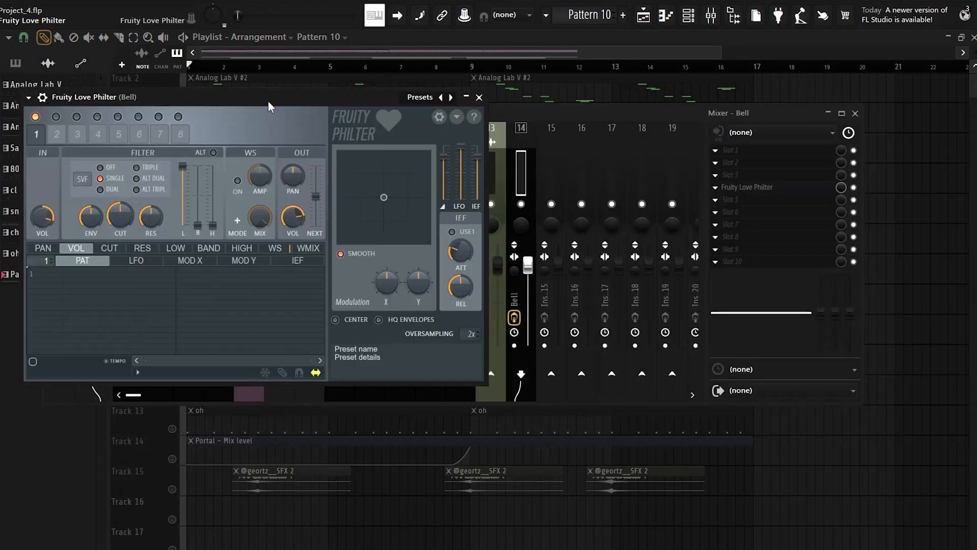
left_click_drag(268, 100, 417, 113)
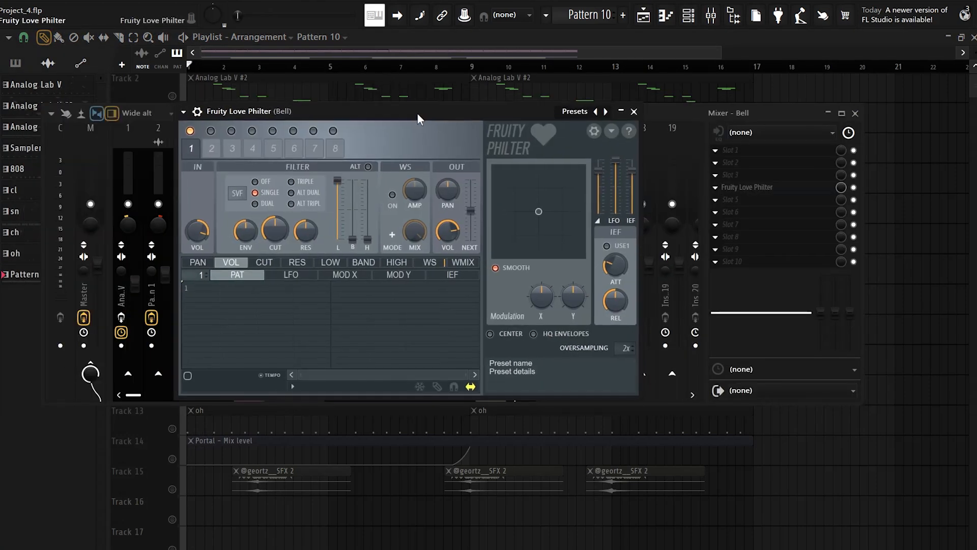
right_click(606, 114)
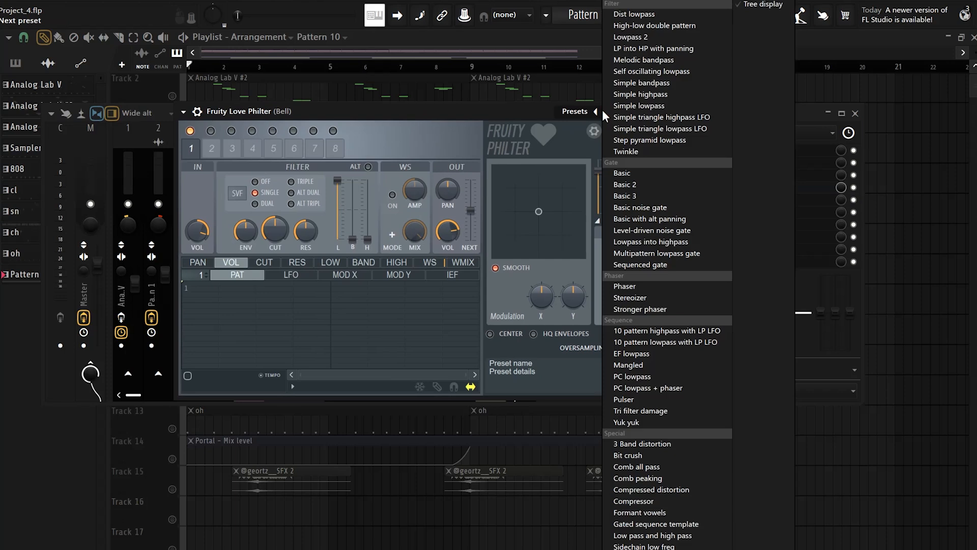
left_click(646, 423)
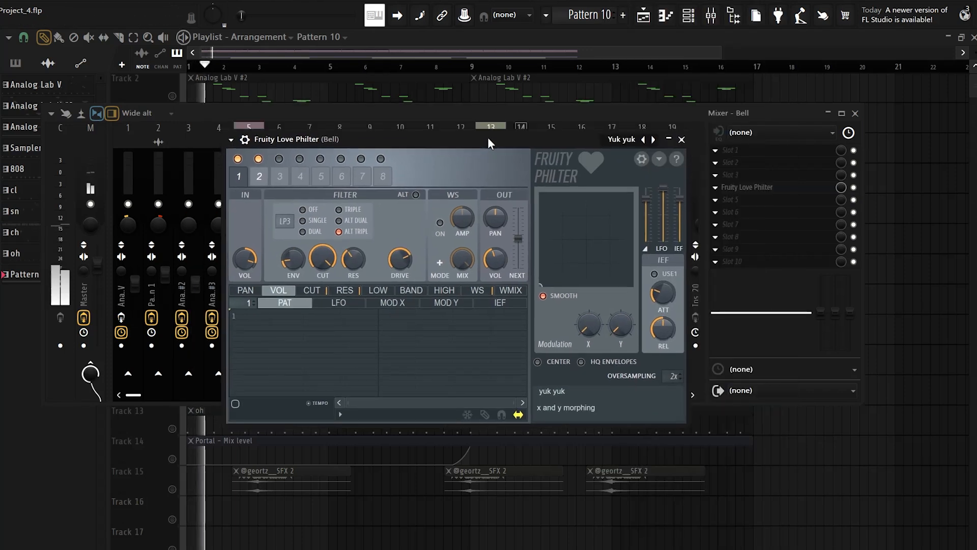
key("F12")
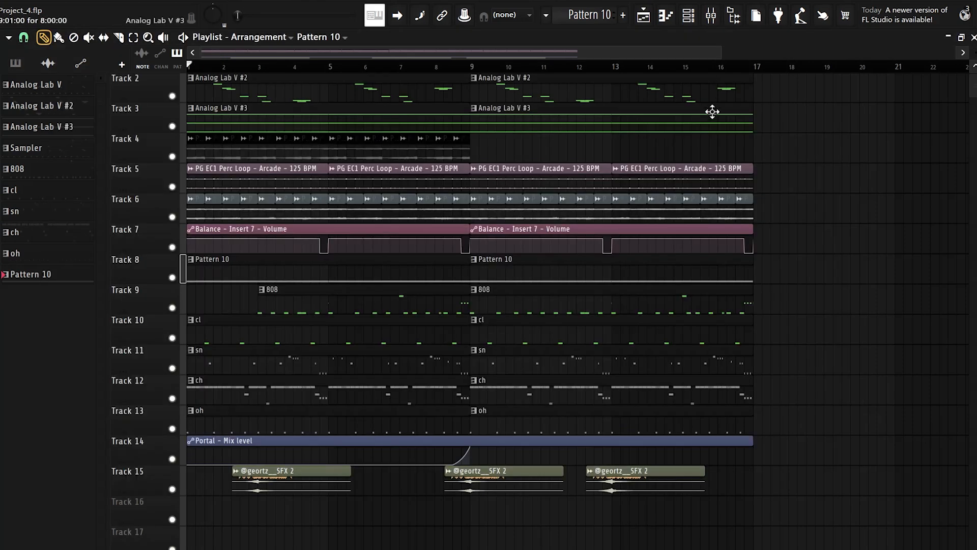
Add Fruity Reeverb 2 to effect slot 6 of the Bell mixer track while the arrangement plays
left_click(718, 23)
key("space")
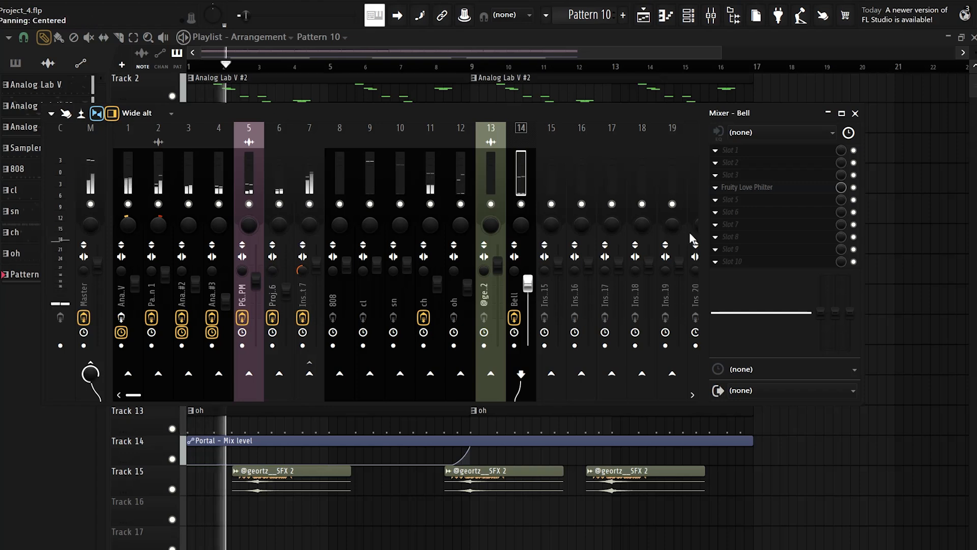
left_click(728, 224)
left_click(336, 164)
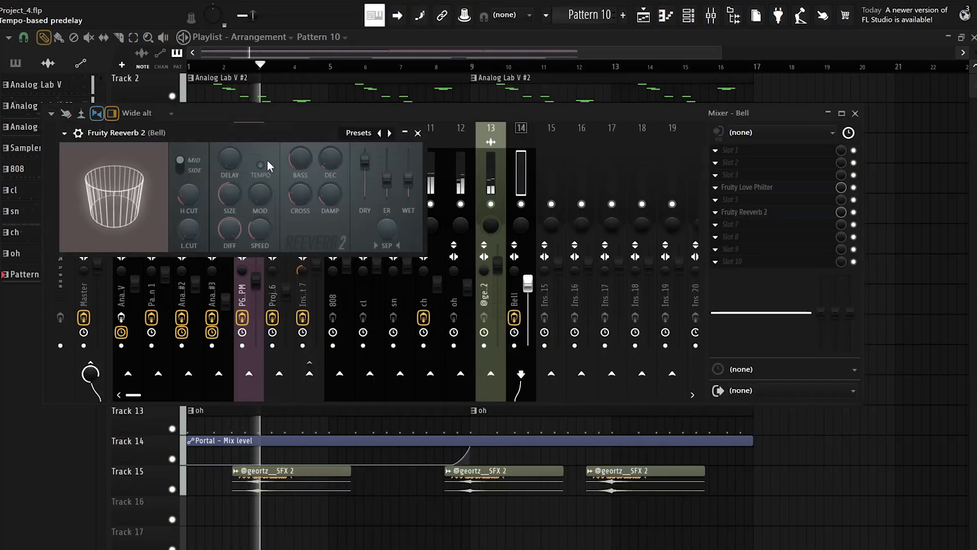
left_click_drag(494, 205, 493, 209)
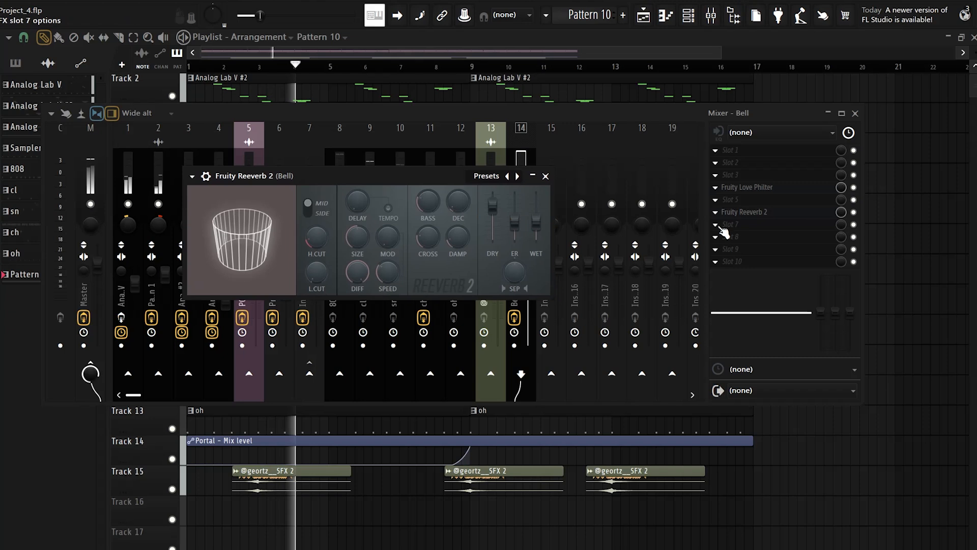
left_click(854, 114)
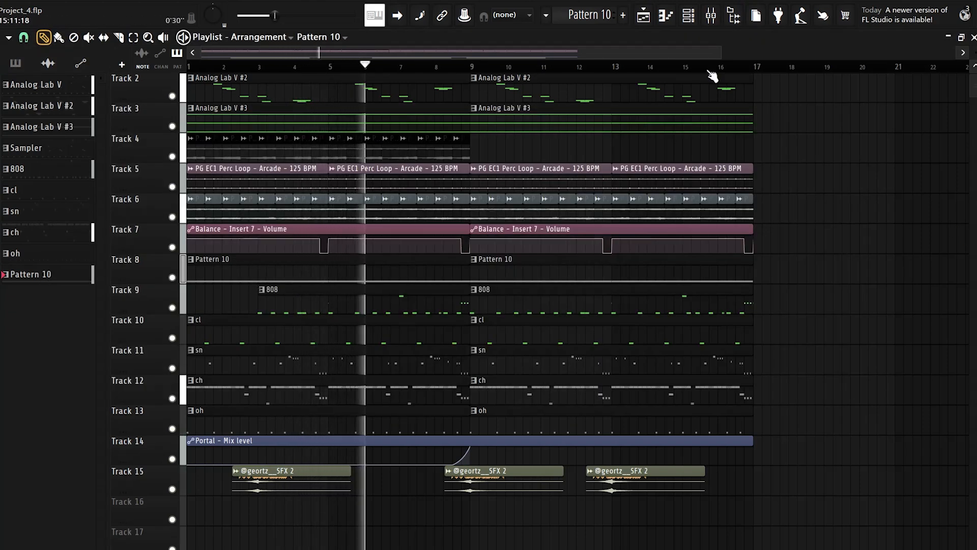
Route the Bell mixer track to Insert 7
left_click(711, 15)
right_click(316, 380)
left_click(327, 399)
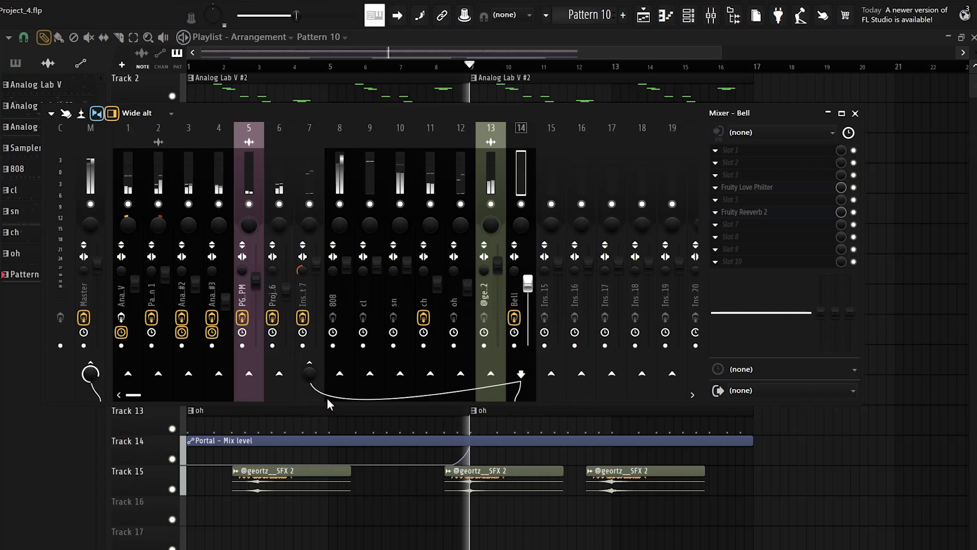